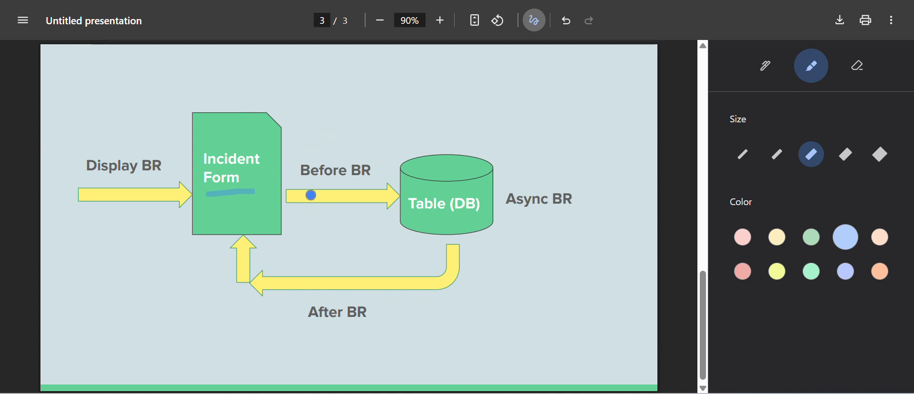
Highlight an arrow from the Incident Form into the table, a downward arrow onto the table, and circle the Before BR label
{"action": "mouse_move", "coordinate": [297, 218]}
{"action": "left_mouse_down"}
{"action": "mouse_move", "coordinate": [402, 208]}
{"action": "mouse_move", "coordinate": [388, 234]}
{"action": "left_mouse_up"}
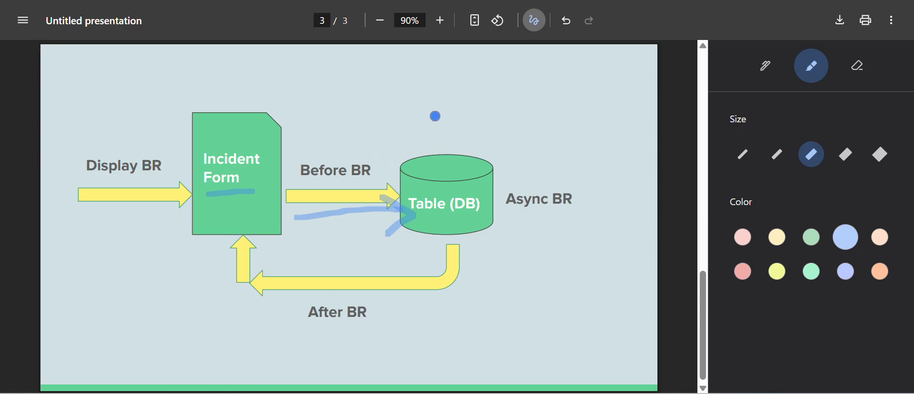
{"action": "mouse_move", "coordinate": [439, 115]}
{"action": "left_mouse_down"}
{"action": "mouse_move", "coordinate": [444, 162]}
{"action": "mouse_move", "coordinate": [460, 132]}
{"action": "left_mouse_up"}
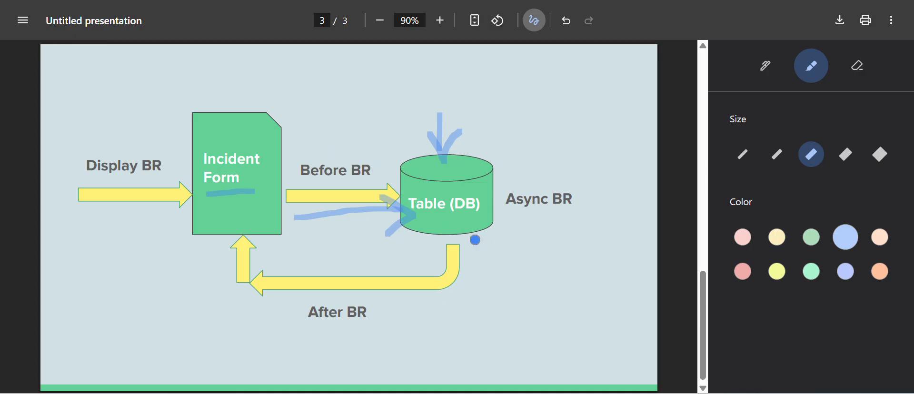
{"action": "mouse_move", "coordinate": [303, 149]}
{"action": "left_mouse_down"}
{"action": "mouse_move", "coordinate": [363, 147]}
{"action": "mouse_move", "coordinate": [364, 192]}
{"action": "mouse_move", "coordinate": [294, 187]}
{"action": "mouse_move", "coordinate": [304, 157]}
{"action": "left_mouse_up"}
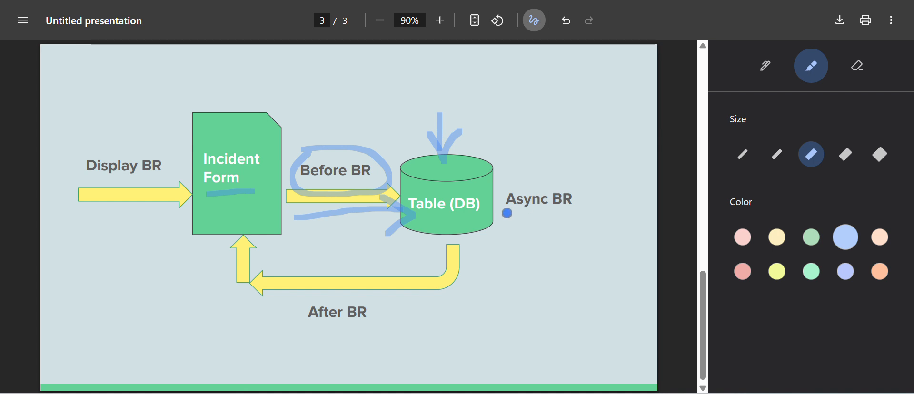
Circle the After BR and Async BR labels with the highlighter and connect them with a double-headed arrow
{"action": "mouse_move", "coordinate": [344, 291]}
{"action": "left_mouse_down"}
{"action": "mouse_move", "coordinate": [298, 313]}
{"action": "mouse_move", "coordinate": [382, 321]}
{"action": "mouse_move", "coordinate": [337, 292]}
{"action": "left_mouse_up"}
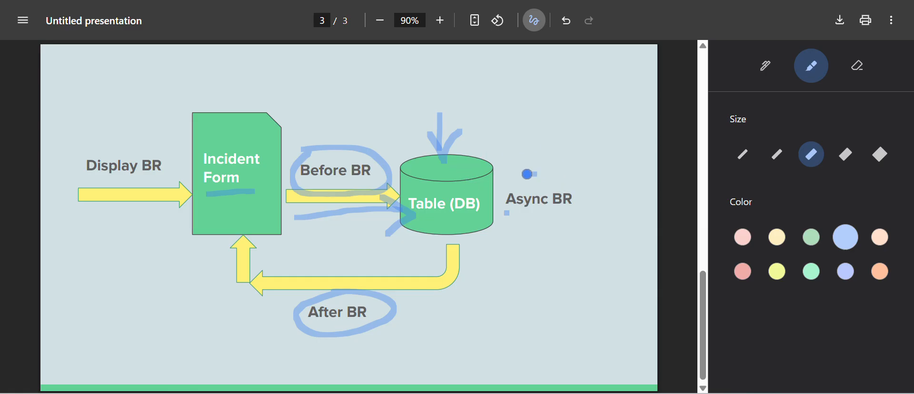
{"action": "mouse_move", "coordinate": [519, 177]}
{"action": "left_mouse_down"}
{"action": "mouse_move", "coordinate": [508, 177]}
{"action": "mouse_move", "coordinate": [502, 212]}
{"action": "mouse_move", "coordinate": [600, 217]}
{"action": "mouse_move", "coordinate": [532, 177]}
{"action": "left_mouse_up"}
{"action": "mouse_move", "coordinate": [528, 233]}
{"action": "left_mouse_down"}
{"action": "mouse_move", "coordinate": [532, 254]}
{"action": "mouse_move", "coordinate": [454, 321]}
{"action": "mouse_move", "coordinate": [399, 319]}
{"action": "mouse_move", "coordinate": [417, 330]}
{"action": "mouse_move", "coordinate": [429, 302]}
{"action": "left_mouse_up"}
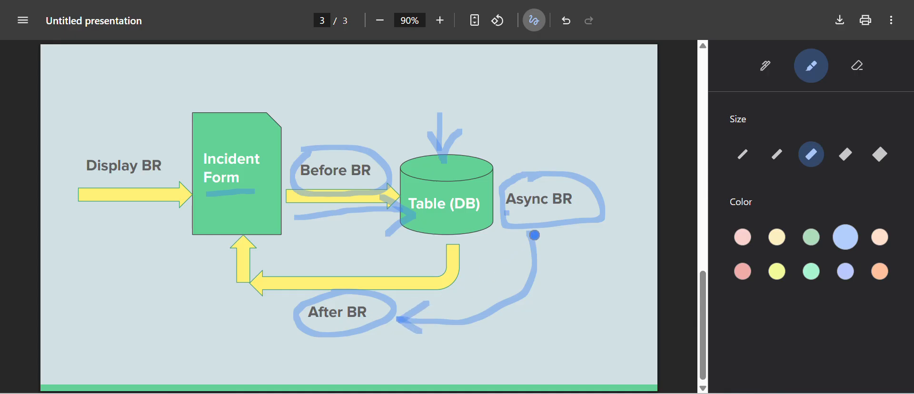
{"action": "left_click_drag", "start_coordinate": [533, 236], "coordinate": [509, 263]}
{"action": "left_click_drag", "start_coordinate": [536, 235], "coordinate": [568, 264]}
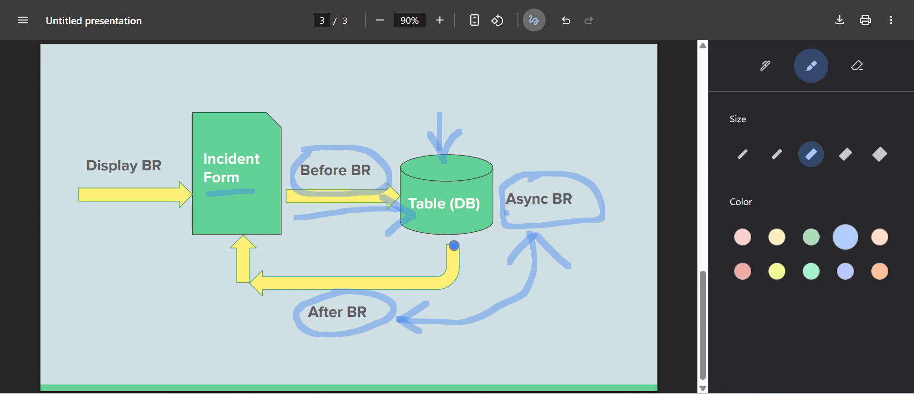
Trace the return arrow from the table into the Incident Form and add highlighter marks at After BR and Async BR
{"action": "left_click_drag", "start_coordinate": [451, 266], "coordinate": [435, 283]}
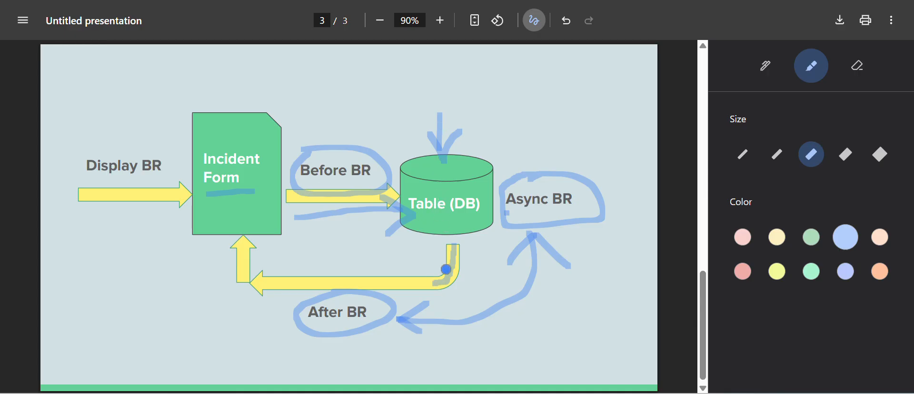
{"action": "mouse_move", "coordinate": [434, 285]}
{"action": "left_mouse_down"}
{"action": "mouse_move", "coordinate": [267, 283]}
{"action": "mouse_move", "coordinate": [248, 274]}
{"action": "mouse_move", "coordinate": [245, 225]}
{"action": "left_mouse_up"}
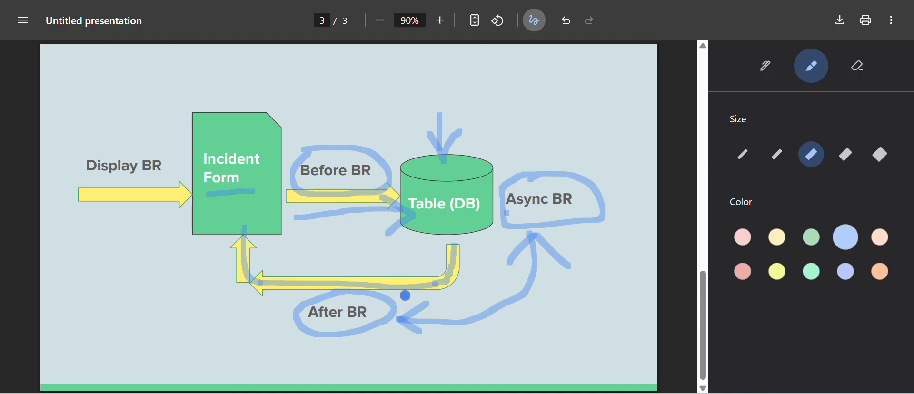
{"action": "left_click", "coordinate": [405, 296]}
{"action": "left_click_drag", "start_coordinate": [335, 347], "coordinate": [412, 285]}
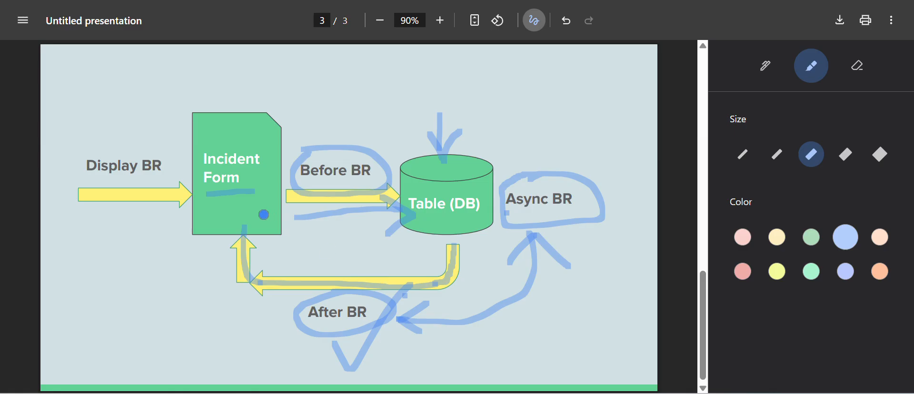
{"action": "mouse_move", "coordinate": [233, 251]}
{"action": "left_mouse_down"}
{"action": "mouse_move", "coordinate": [249, 223]}
{"action": "mouse_move", "coordinate": [263, 239]}
{"action": "left_mouse_up"}
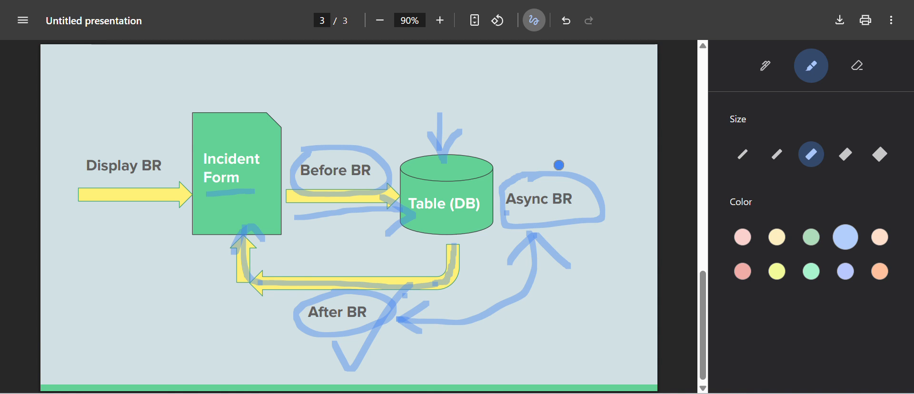
{"action": "mouse_move", "coordinate": [558, 165]}
{"action": "left_mouse_down"}
{"action": "mouse_move", "coordinate": [566, 175]}
{"action": "mouse_move", "coordinate": [619, 123]}
{"action": "left_mouse_up"}
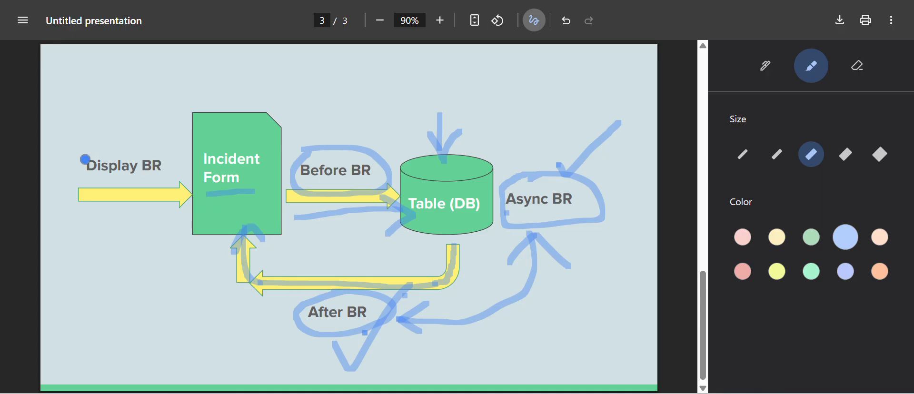
Underline Display BR and sketch a small form with text lines above it, with an arrow leading into the Incident Form
{"action": "left_click_drag", "start_coordinate": [86, 182], "coordinate": [178, 180]}
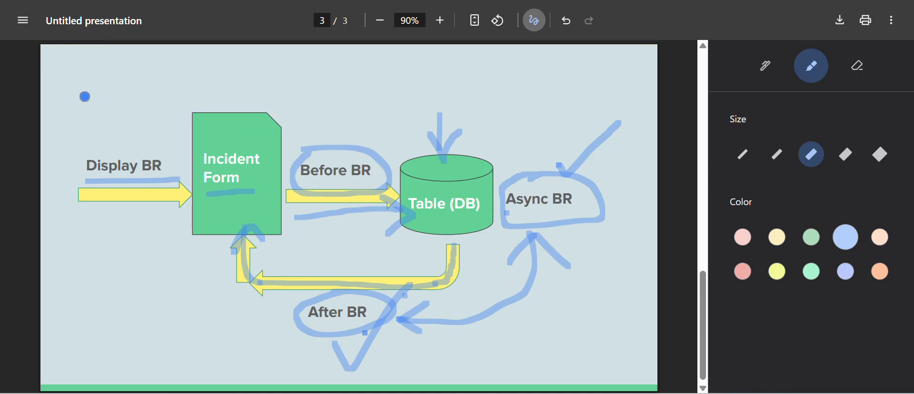
{"action": "mouse_move", "coordinate": [62, 63]}
{"action": "left_mouse_down"}
{"action": "mouse_move", "coordinate": [119, 62]}
{"action": "mouse_move", "coordinate": [132, 133]}
{"action": "mouse_move", "coordinate": [47, 152]}
{"action": "mouse_move", "coordinate": [53, 56]}
{"action": "mouse_move", "coordinate": [108, 80]}
{"action": "left_mouse_up"}
{"action": "left_click_drag", "start_coordinate": [51, 96], "coordinate": [91, 100]}
{"action": "left_click_drag", "start_coordinate": [48, 115], "coordinate": [105, 114]}
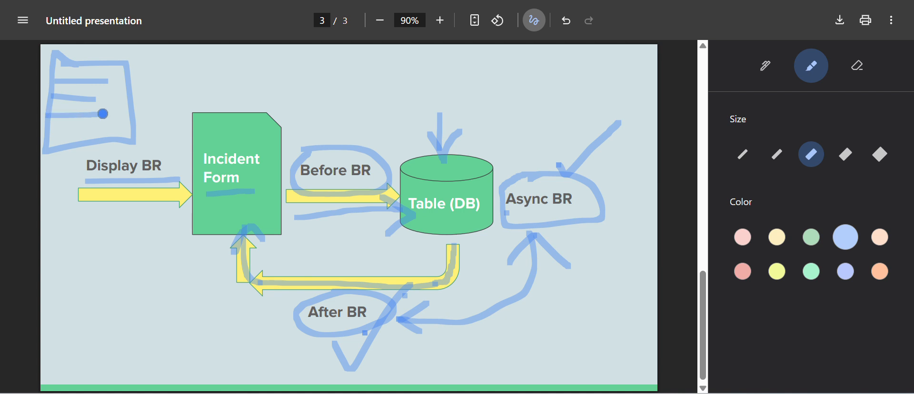
{"action": "left_click_drag", "start_coordinate": [50, 131], "coordinate": [93, 131]}
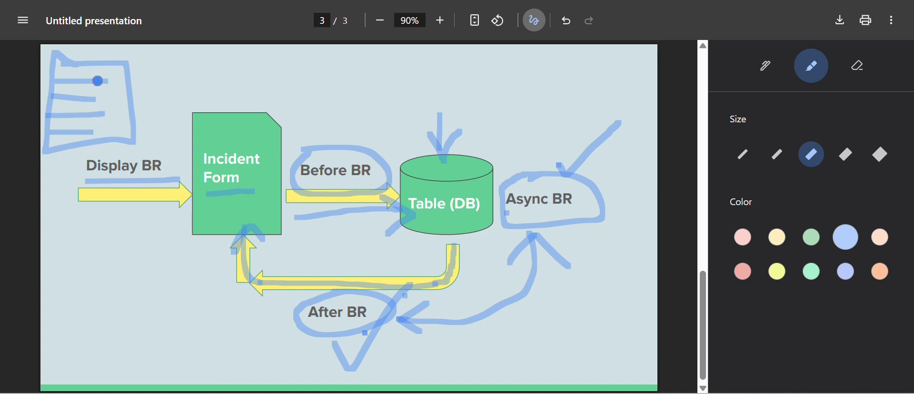
{"action": "mouse_move", "coordinate": [61, 83]}
{"action": "left_mouse_down"}
{"action": "mouse_move", "coordinate": [67, 72]}
{"action": "mouse_move", "coordinate": [176, 82]}
{"action": "mouse_move", "coordinate": [200, 120]}
{"action": "mouse_move", "coordinate": [217, 90]}
{"action": "left_mouse_up"}
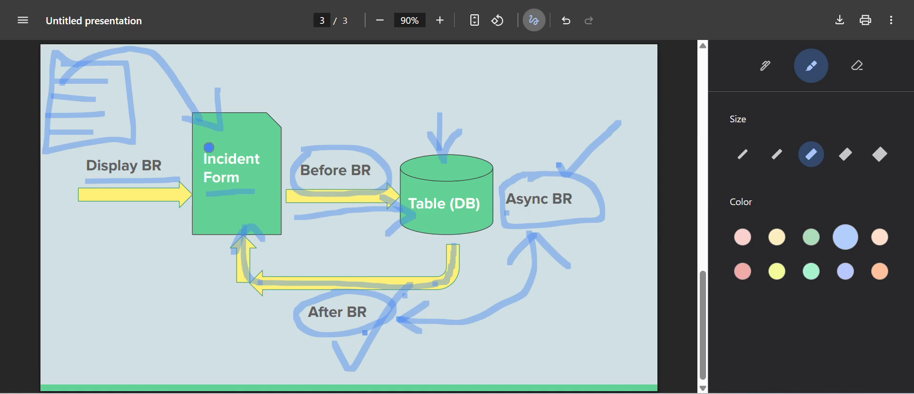
Erase all highlighter annotations from the business rule diagram
{"action": "left_click", "coordinate": [859, 66]}
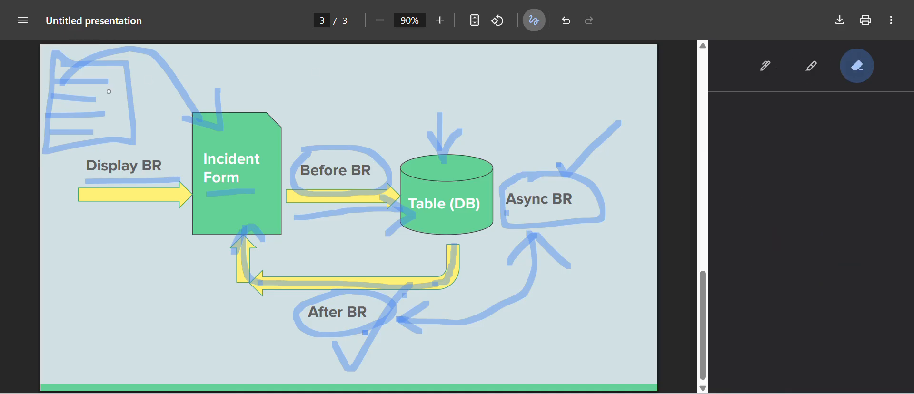
{"action": "mouse_move", "coordinate": [216, 74]}
{"action": "left_mouse_down"}
{"action": "mouse_move", "coordinate": [139, 59]}
{"action": "mouse_move", "coordinate": [65, 96]}
{"action": "mouse_move", "coordinate": [90, 59]}
{"action": "mouse_move", "coordinate": [114, 153]}
{"action": "mouse_move", "coordinate": [381, 190]}
{"action": "mouse_move", "coordinate": [381, 214]}
{"action": "mouse_move", "coordinate": [272, 202]}
{"action": "mouse_move", "coordinate": [410, 267]}
{"action": "mouse_move", "coordinate": [439, 133]}
{"action": "mouse_move", "coordinate": [535, 232]}
{"action": "mouse_move", "coordinate": [571, 234]}
{"action": "left_mouse_up"}
{"action": "left_click_drag", "start_coordinate": [373, 311], "coordinate": [347, 337]}
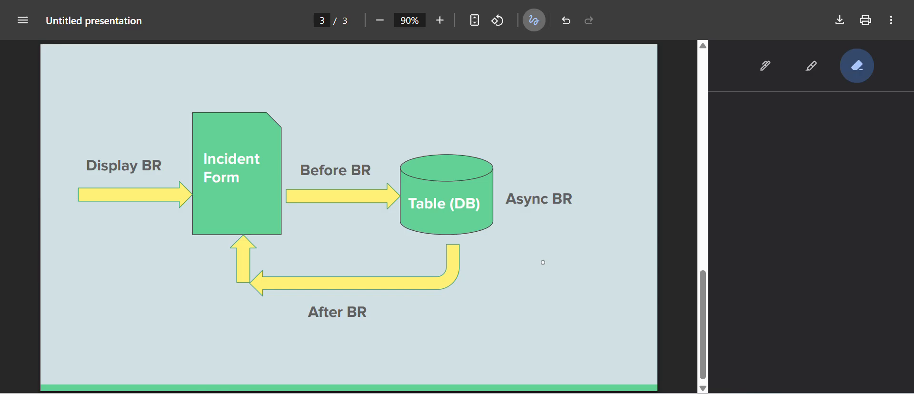
{"action": "scroll", "coordinate": [543, 263], "scroll_direction": "up", "scroll_amount": 1}
{"action": "scroll", "coordinate": [543, 262], "scroll_direction": "down", "scroll_amount": 1}
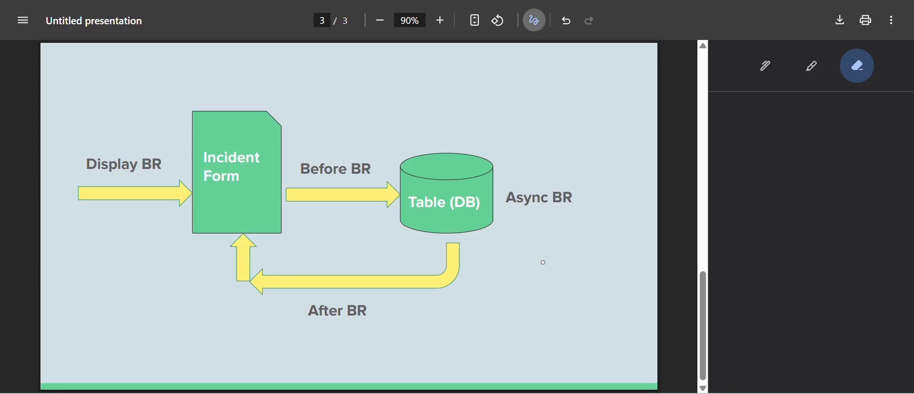
{"action": "scroll", "coordinate": [542, 263], "scroll_direction": "up", "scroll_amount": 10}
{"action": "scroll", "coordinate": [542, 262], "scroll_direction": "down", "scroll_amount": 3}
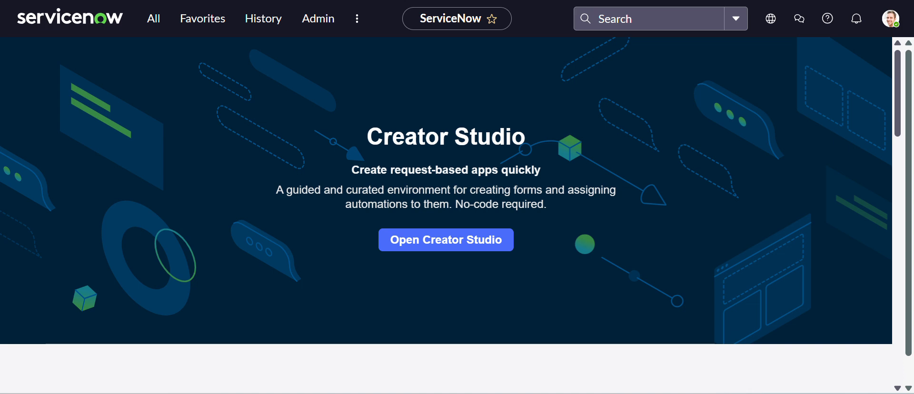
Switch to ServiceNow, filter the navigator for "business rule" and open Business Rules under System Definition
{"action": "left_click", "coordinate": [155, 20]}
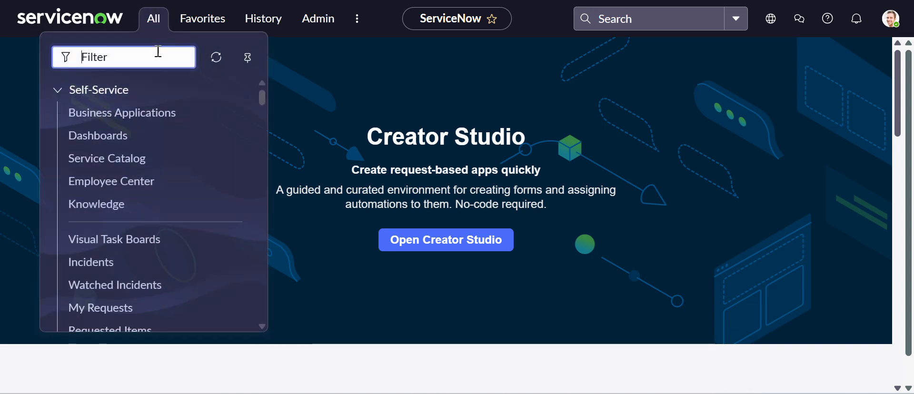
{"action": "type", "text": "busine"}
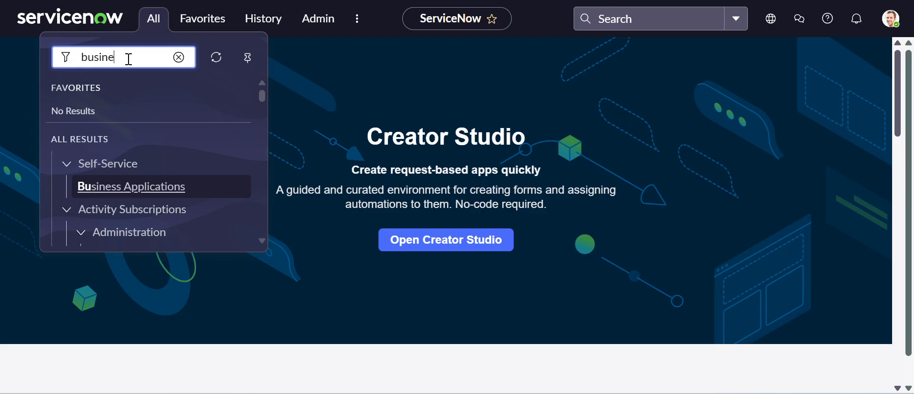
{"action": "type", "text": "ss rule"}
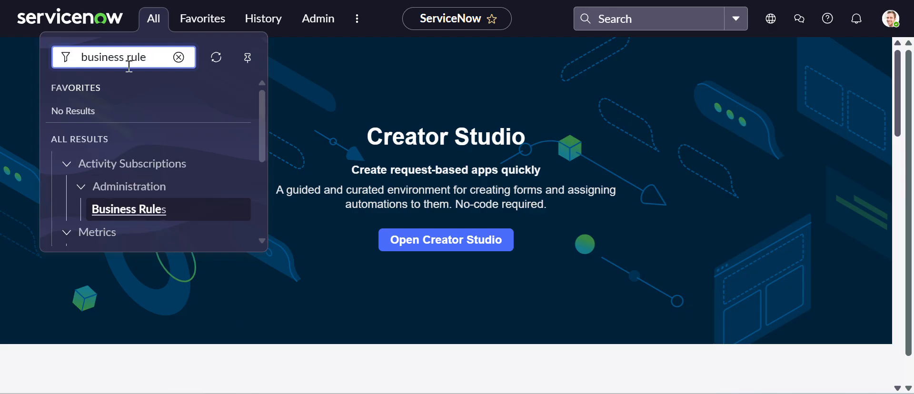
{"action": "scroll", "coordinate": [138, 185], "scroll_direction": "down", "scroll_amount": 3}
{"action": "scroll", "coordinate": [138, 187], "scroll_direction": "down", "scroll_amount": 1}
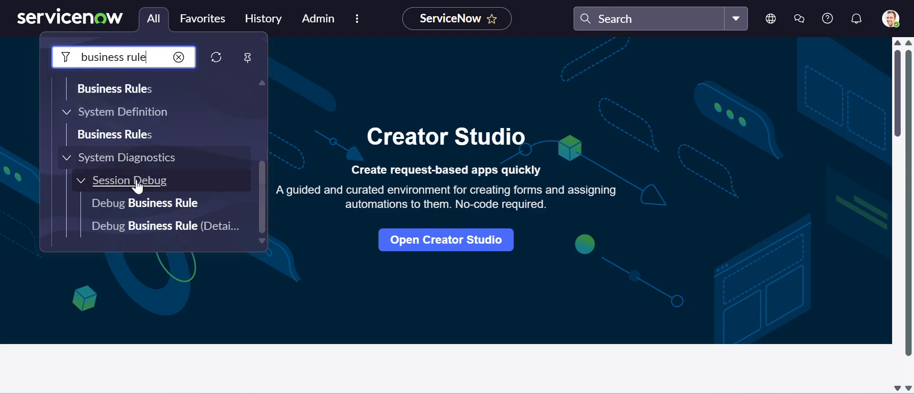
{"action": "left_click", "coordinate": [125, 142]}
{"action": "left_click", "coordinate": [125, 141]}
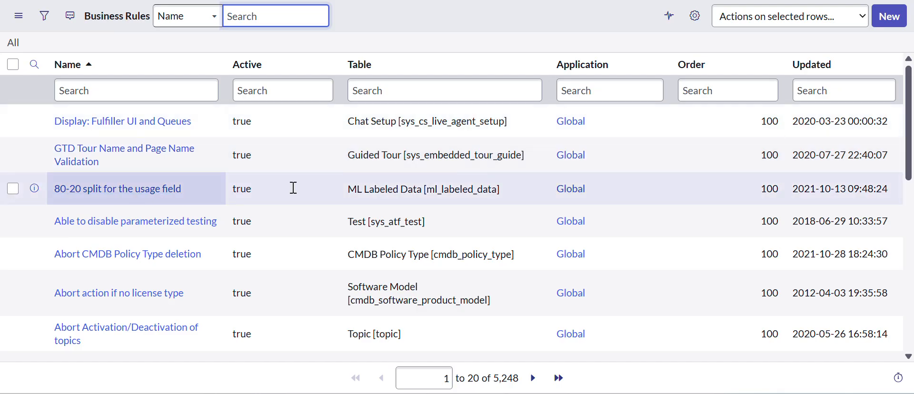
Start a new business rule record named "Test BR" on the Incident [incident] table
{"action": "left_click", "coordinate": [892, 29]}
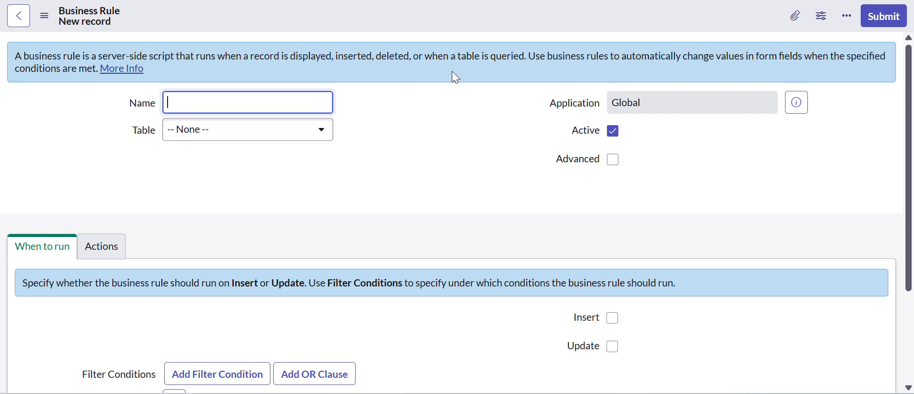
{"action": "type", "text": "Test BR"}
{"action": "left_click", "coordinate": [266, 135]}
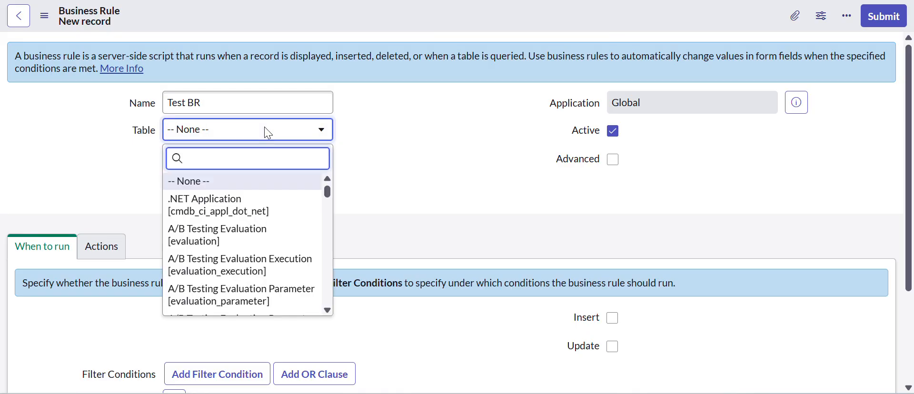
{"action": "type", "text": "incident"}
{"action": "key", "text": "Return"}
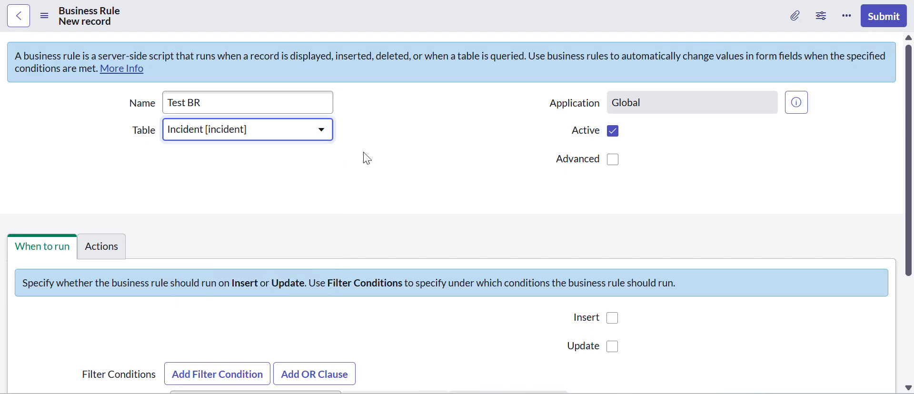
Enable the Advanced option for the new business rule
{"action": "scroll", "coordinate": [393, 227], "scroll_direction": "down", "scroll_amount": 2}
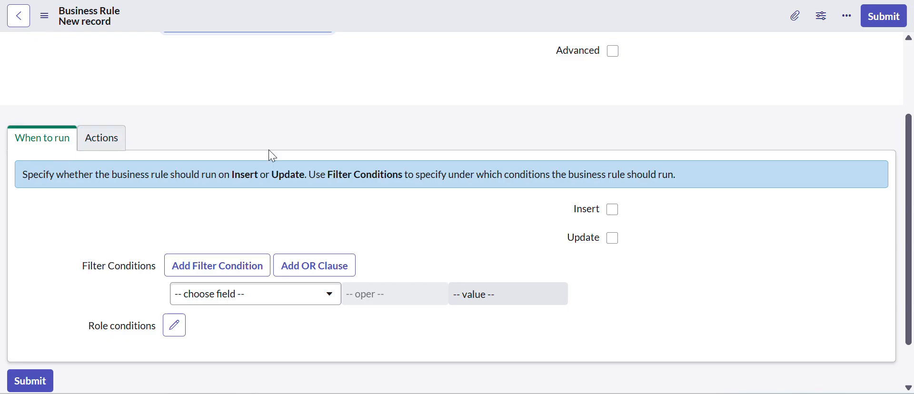
{"action": "scroll", "coordinate": [451, 163], "scroll_direction": "up", "scroll_amount": 1}
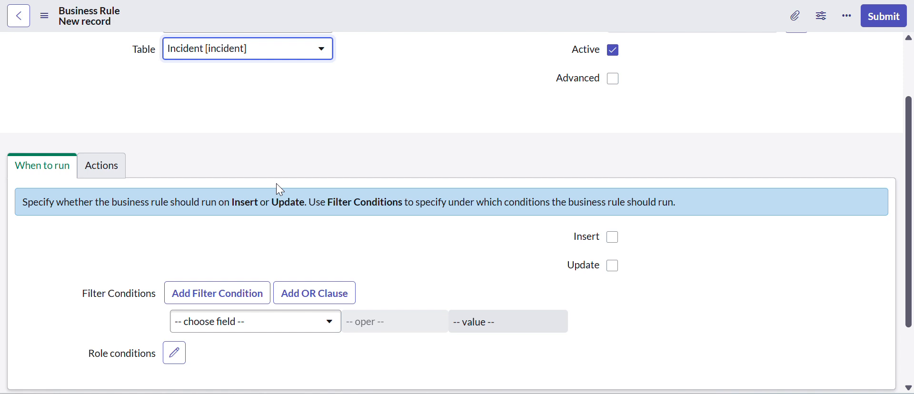
{"action": "scroll", "coordinate": [278, 190], "scroll_direction": "up", "scroll_amount": 3}
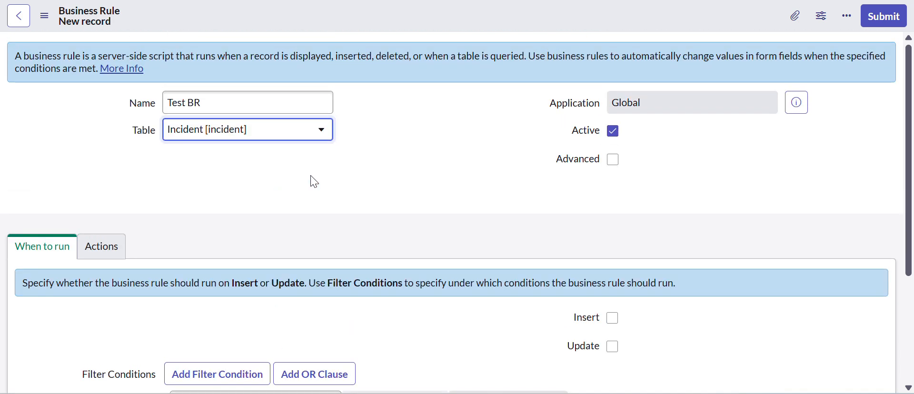
{"action": "left_click", "coordinate": [618, 164]}
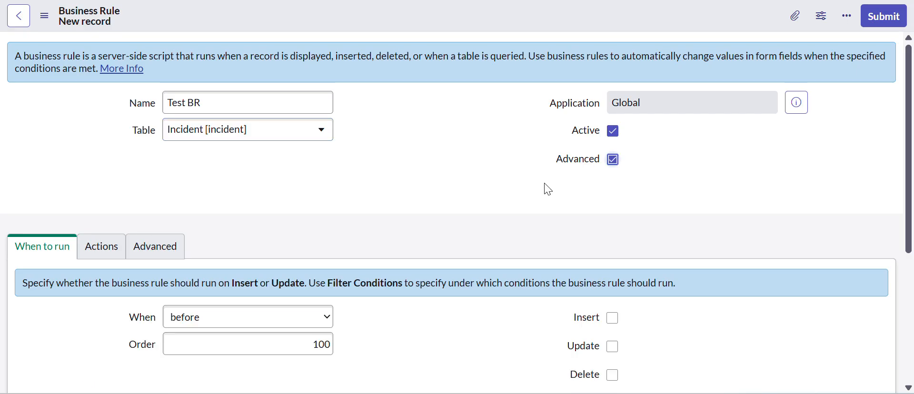
Examine the available When timing choices for the business rule without changing the selection
{"action": "scroll", "coordinate": [478, 205], "scroll_direction": "down", "scroll_amount": 3}
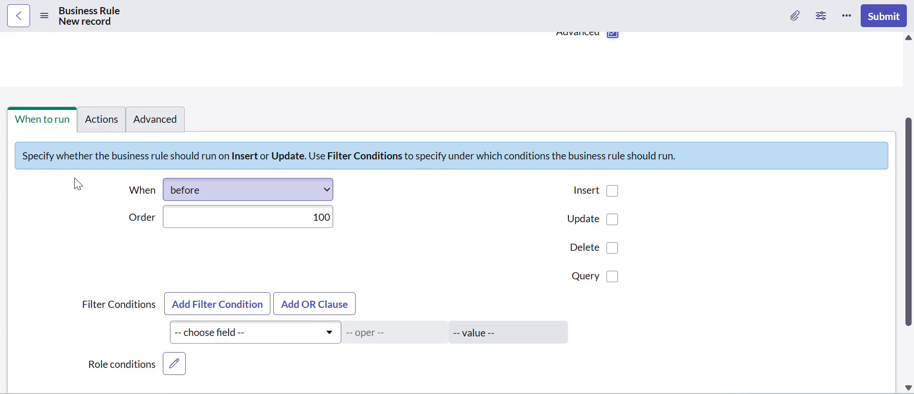
{"action": "left_click", "coordinate": [224, 193]}
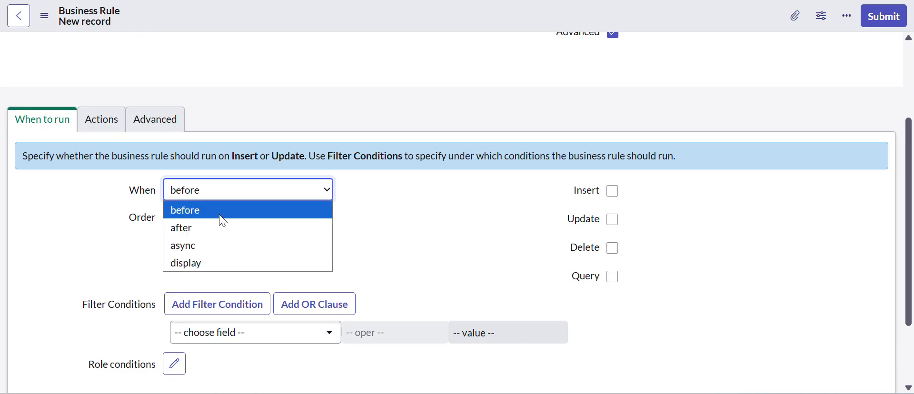
{"action": "left_click", "coordinate": [353, 210]}
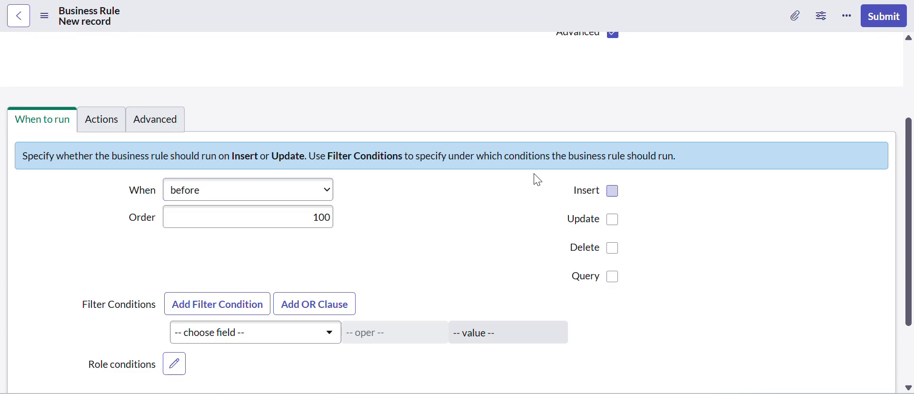
Toggle the Insert, Update, Delete and Query options on and off to demonstrate the rule's database triggers
{"action": "left_click", "coordinate": [614, 192]}
{"action": "left_click", "coordinate": [614, 193]}
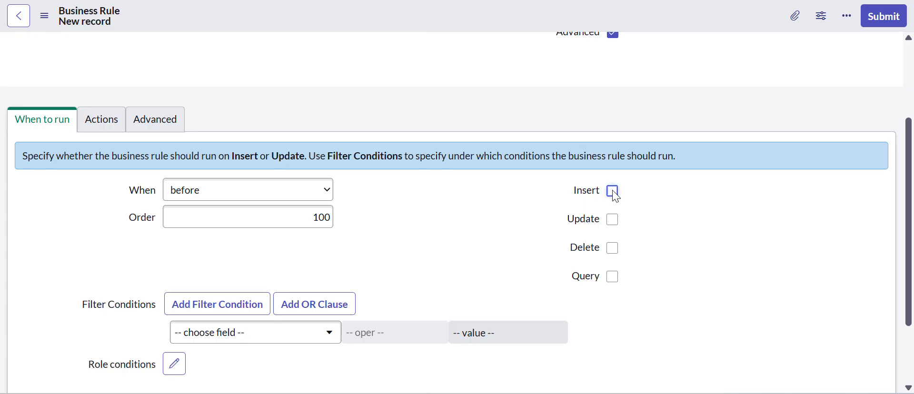
{"action": "left_click", "coordinate": [615, 224]}
{"action": "left_click", "coordinate": [614, 225]}
{"action": "left_click", "coordinate": [616, 257]}
{"action": "left_click", "coordinate": [614, 251]}
{"action": "left_click", "coordinate": [615, 281]}
{"action": "left_click", "coordinate": [613, 278]}
{"action": "scroll", "coordinate": [429, 280], "scroll_direction": "down", "scroll_amount": 2}
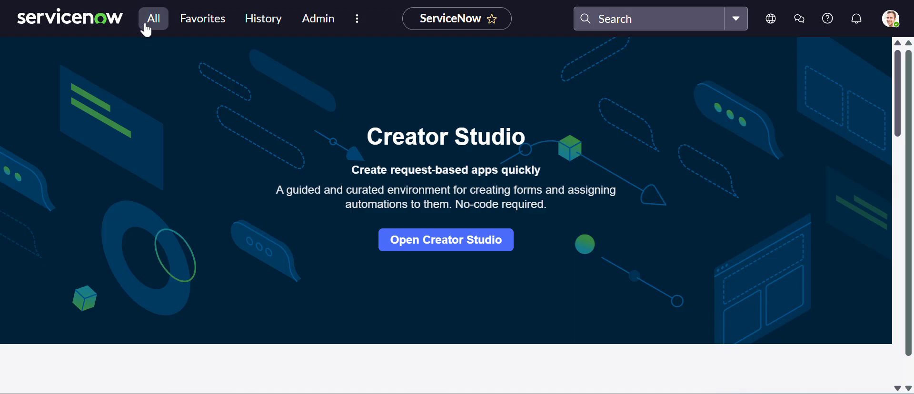
Search the application navigator for "incident" and open the list of open incidents
{"action": "left_click", "coordinate": [146, 26]}
{"action": "double_click", "coordinate": [160, 56]}
{"action": "left_click_drag", "start_coordinate": [160, 56], "coordinate": [80, 62]}
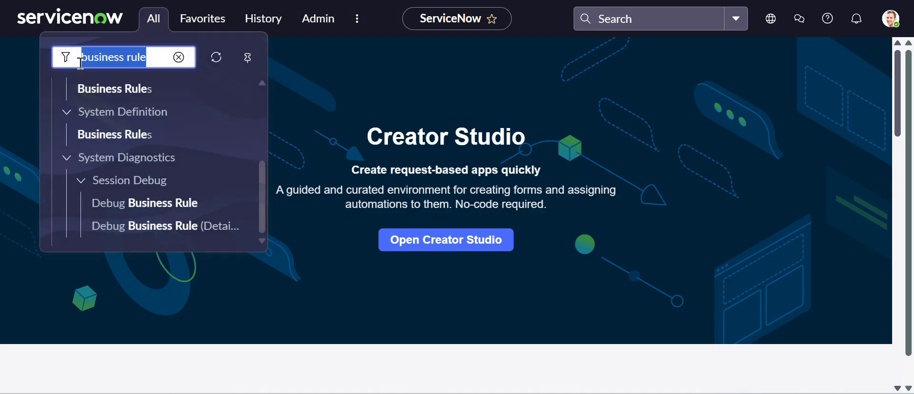
{"action": "type", "text": "incident"}
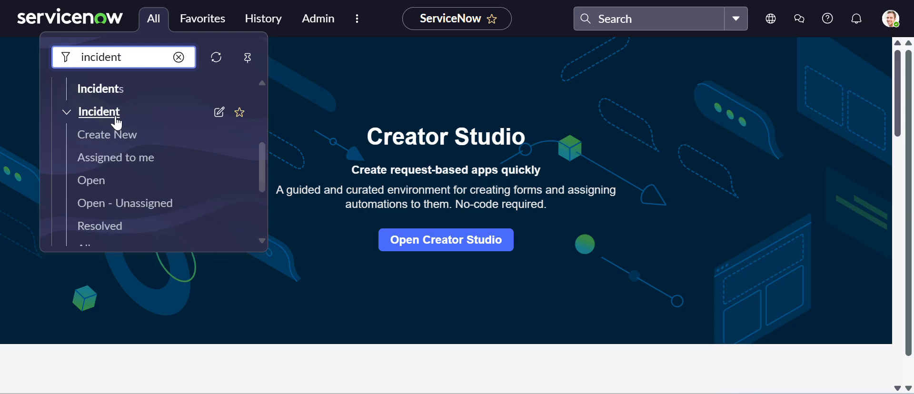
{"action": "left_click", "coordinate": [105, 182]}
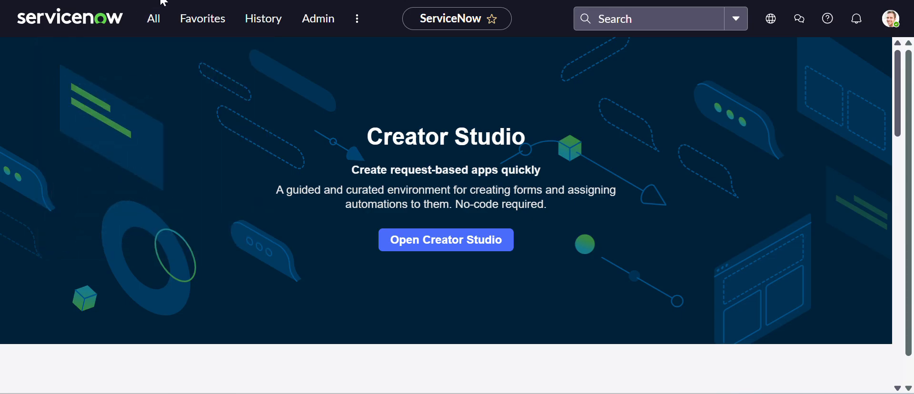
{"action": "left_click", "coordinate": [157, 21]}
{"action": "left_click", "coordinate": [94, 183]}
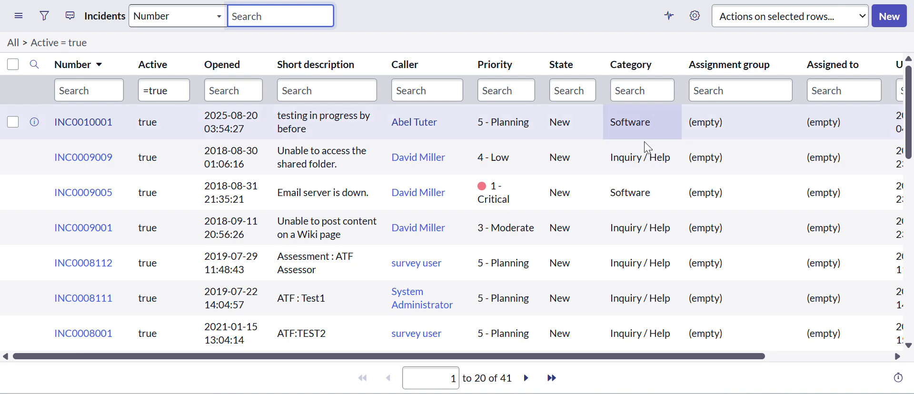
Filter the incident list to show only records whose category is Software
{"action": "scroll", "coordinate": [638, 233], "scroll_direction": "down", "scroll_amount": 4}
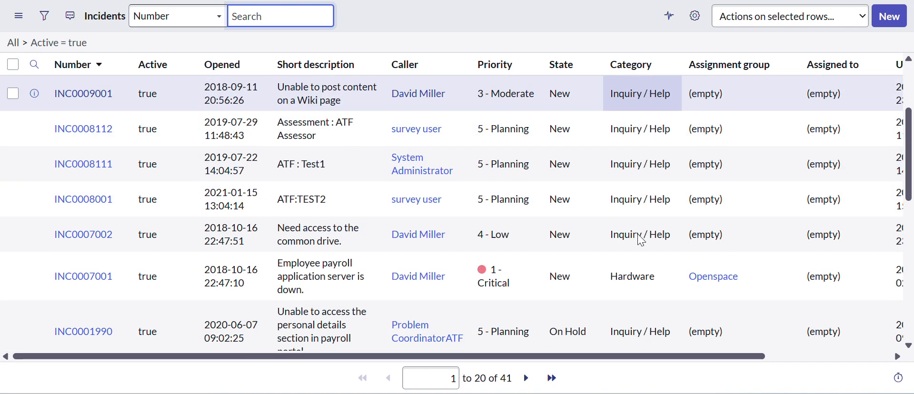
{"action": "scroll", "coordinate": [631, 260], "scroll_direction": "up", "scroll_amount": 4}
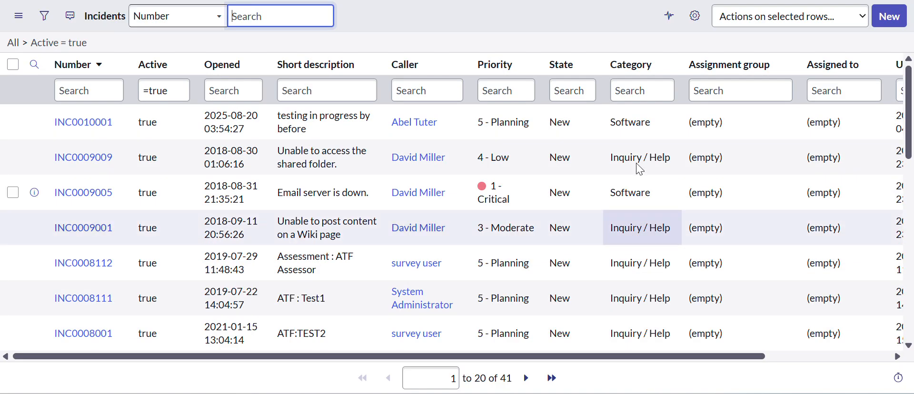
{"action": "left_click", "coordinate": [639, 123]}
{"action": "right_click", "coordinate": [640, 122]}
{"action": "left_click", "coordinate": [667, 75]}
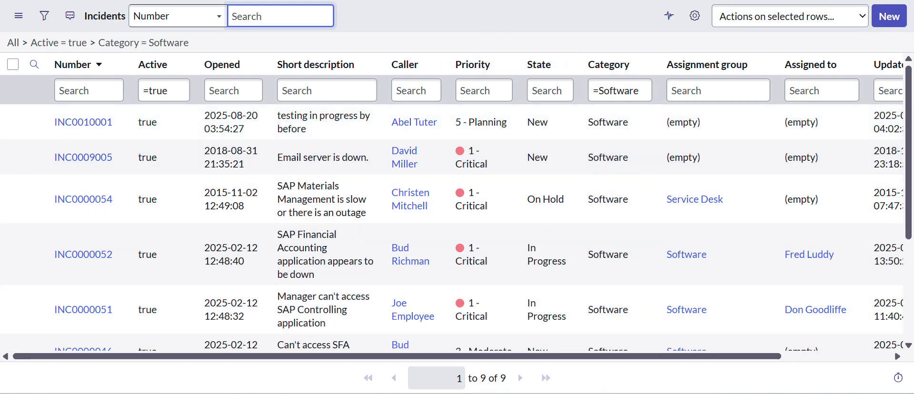
Return to the new business rule and add the filter condition Category is Software
{"action": "left_click", "coordinate": [253, 1]}
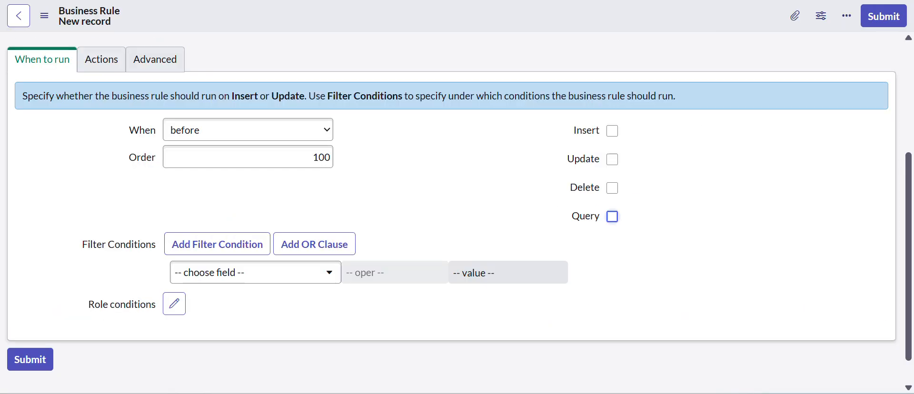
{"action": "left_click", "coordinate": [242, 271]}
{"action": "type", "text": "categ"}
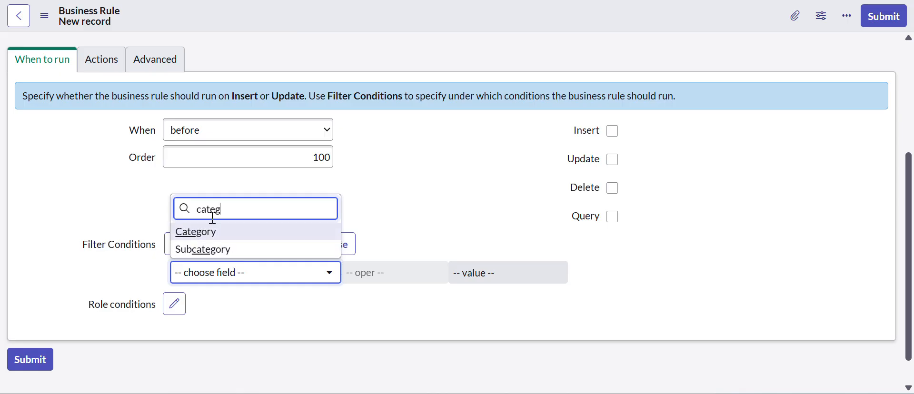
{"action": "key", "text": "Return"}
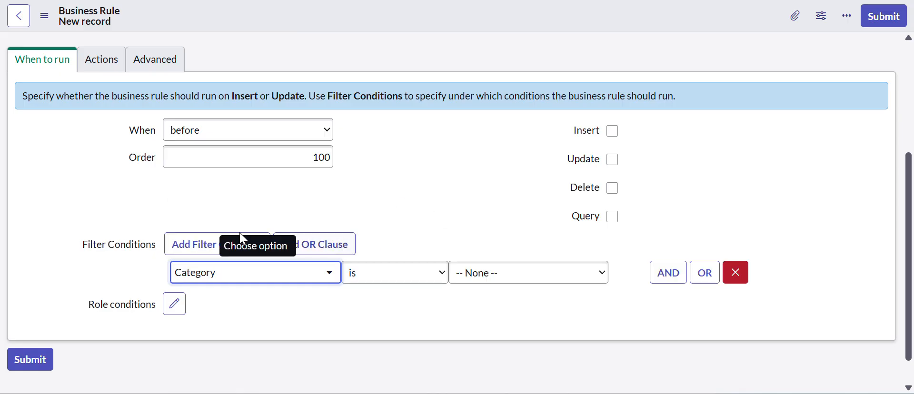
{"action": "left_click", "coordinate": [481, 279]}
{"action": "left_click", "coordinate": [501, 179]}
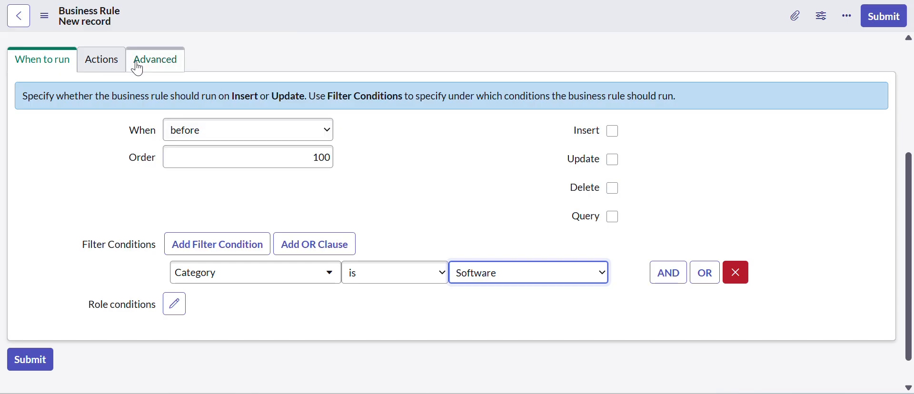
Choose Short description as the field the rule's action sets, and enable the rule's Insert trigger
{"action": "left_click", "coordinate": [108, 66]}
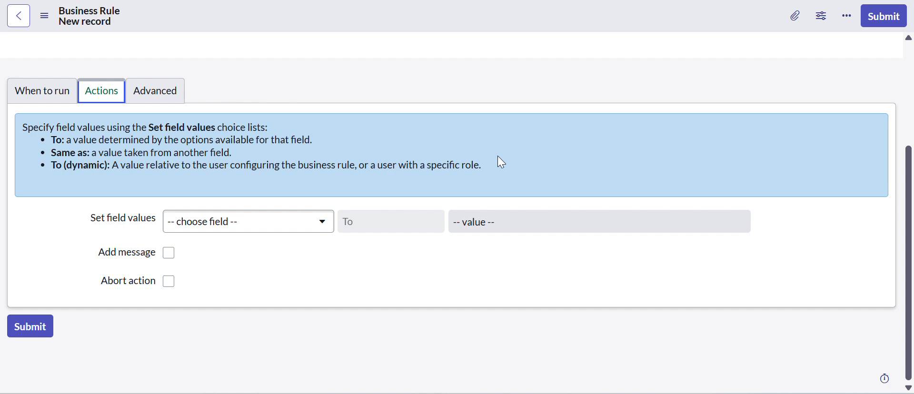
{"action": "left_click", "coordinate": [228, 231]}
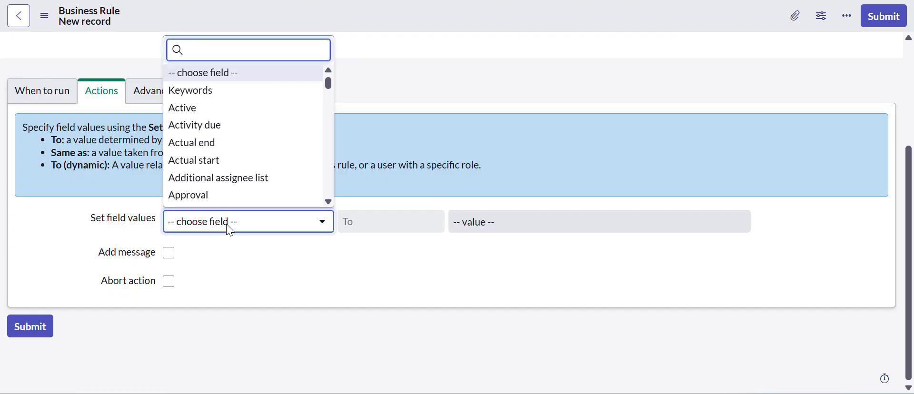
{"action": "type", "text": "short"}
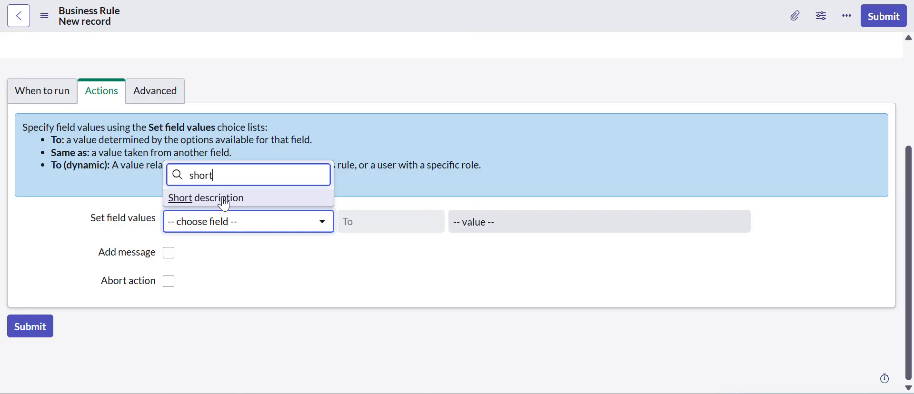
{"action": "left_click", "coordinate": [224, 200]}
{"action": "left_click", "coordinate": [42, 103]}
{"action": "left_click", "coordinate": [613, 163]}
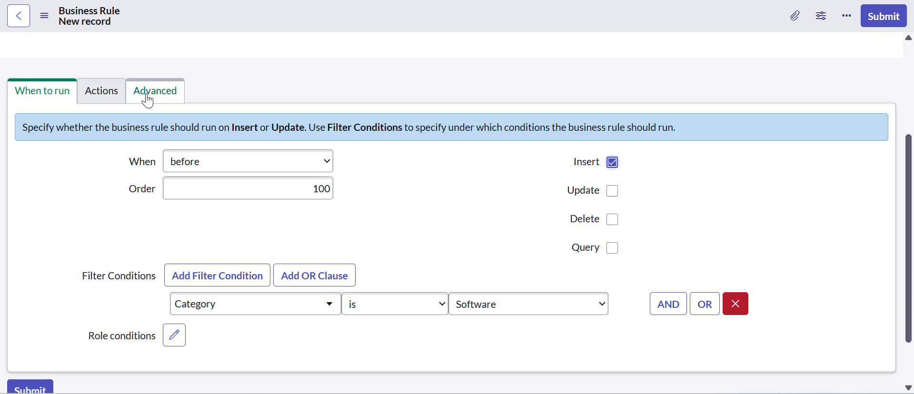
Set the rule's Short description action value to "Incident is raised for Software", leaving Add message off
{"action": "left_click", "coordinate": [101, 90]}
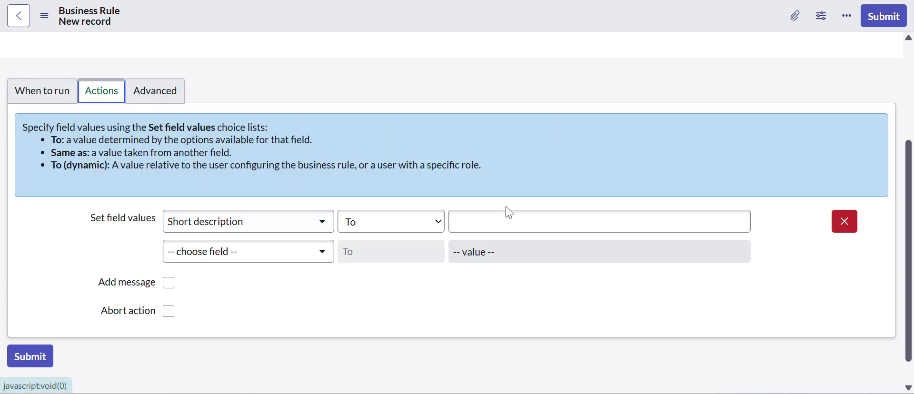
{"action": "left_click", "coordinate": [516, 222]}
{"action": "type", "text": "Inciden"}
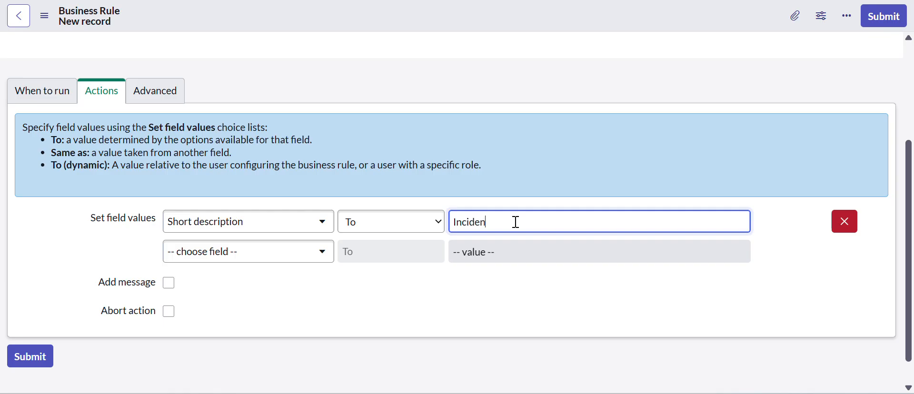
{"action": "type", "text": "t is raised for Software"}
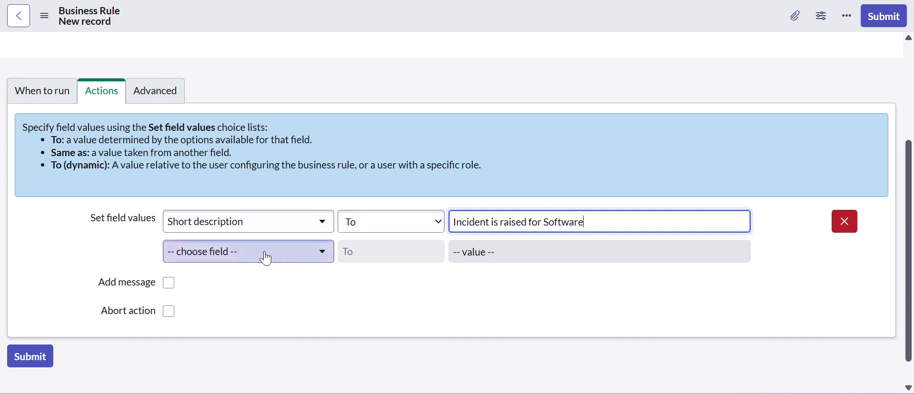
{"action": "left_click", "coordinate": [169, 283]}
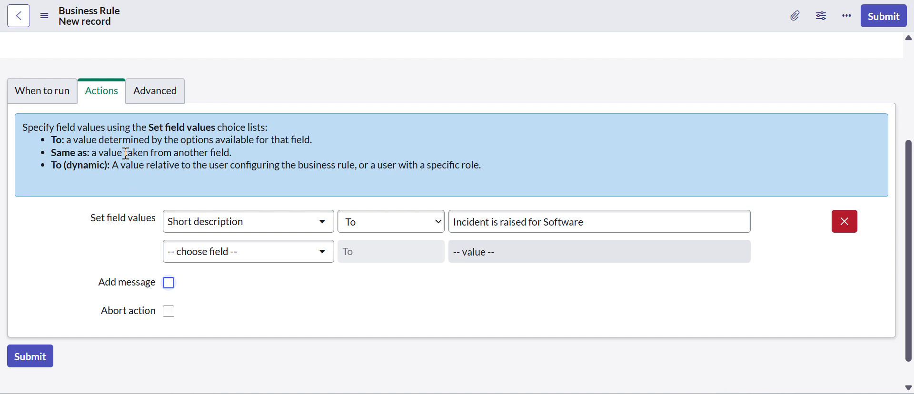
Review the rule's advanced condition and script fields, then its name, table, timing and filter condition
{"action": "left_click", "coordinate": [157, 94]}
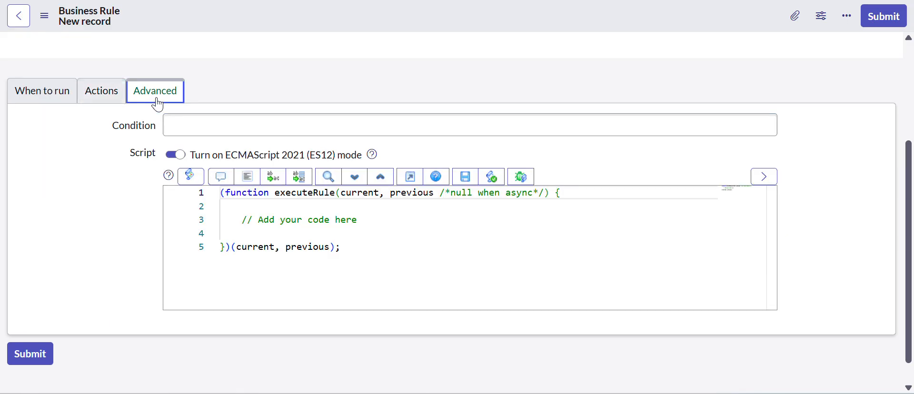
{"action": "left_click", "coordinate": [186, 131]}
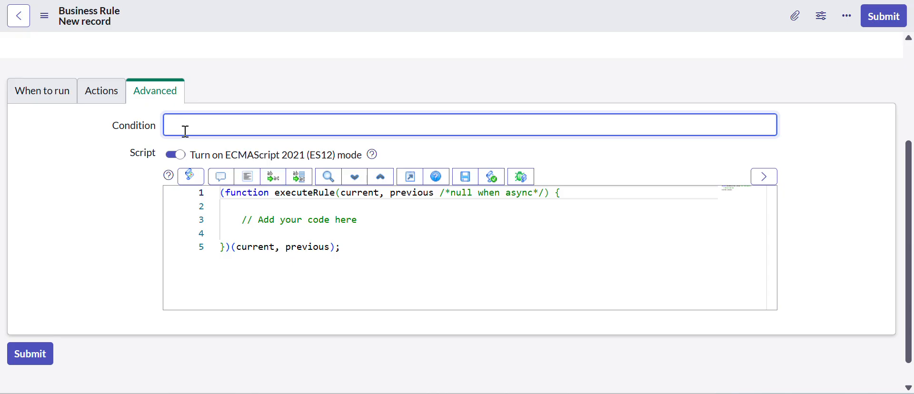
{"action": "left_click", "coordinate": [66, 91]}
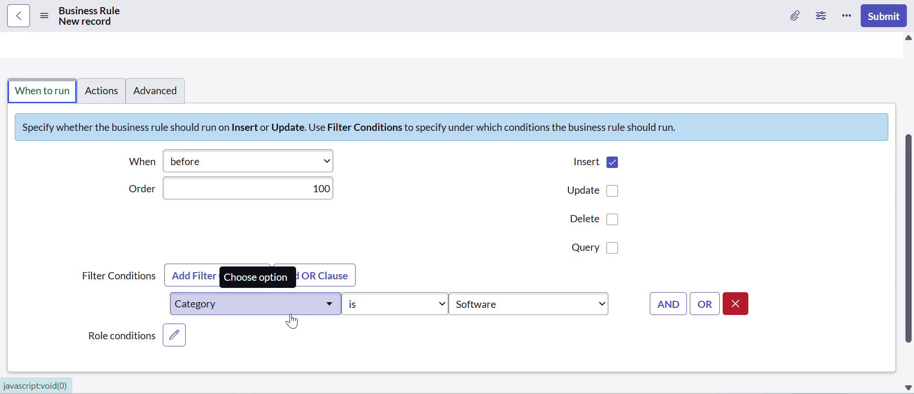
{"action": "scroll", "coordinate": [293, 315], "scroll_direction": "up", "scroll_amount": 4}
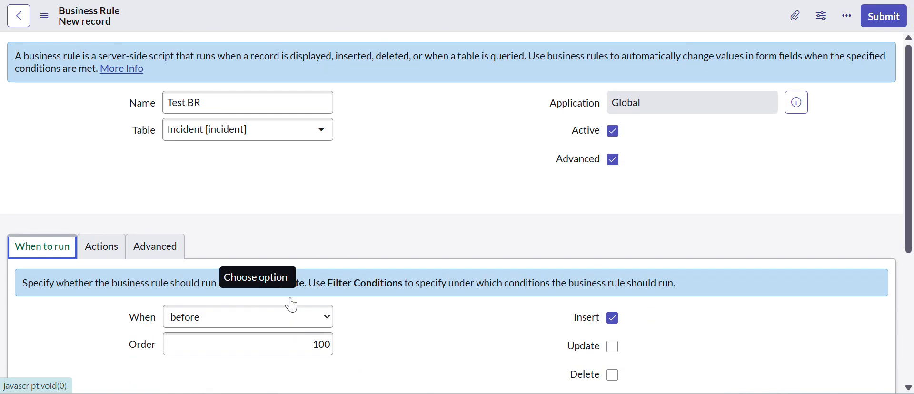
{"action": "scroll", "coordinate": [281, 255], "scroll_direction": "down", "scroll_amount": 4}
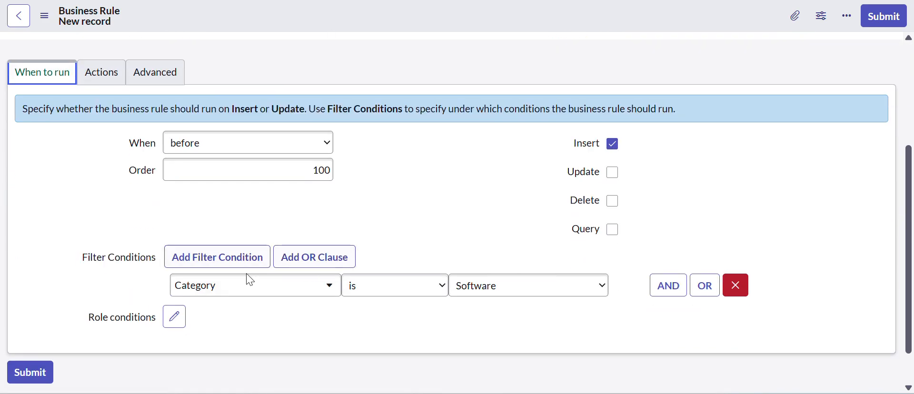
{"action": "scroll", "coordinate": [249, 278], "scroll_direction": "up", "scroll_amount": 4}
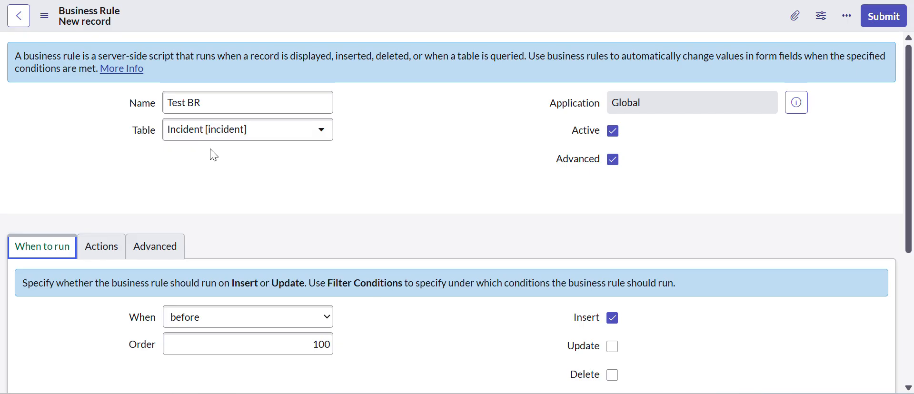
{"action": "scroll", "coordinate": [323, 211], "scroll_direction": "down", "scroll_amount": 3}
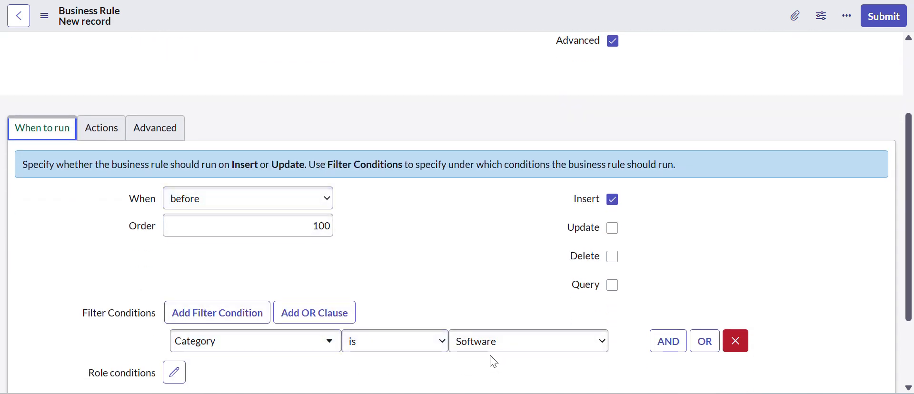
View the incident described as "testing in progress by before", then return to the rule's advanced Condition field
{"action": "left_click", "coordinate": [170, 143]}
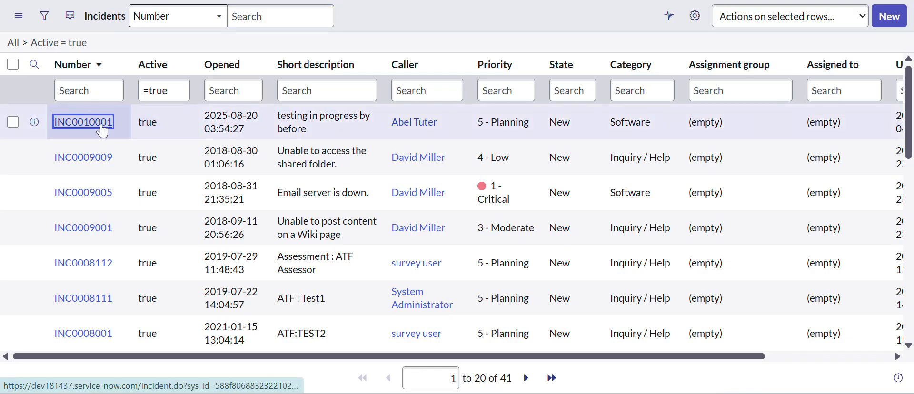
{"action": "left_click", "coordinate": [103, 126]}
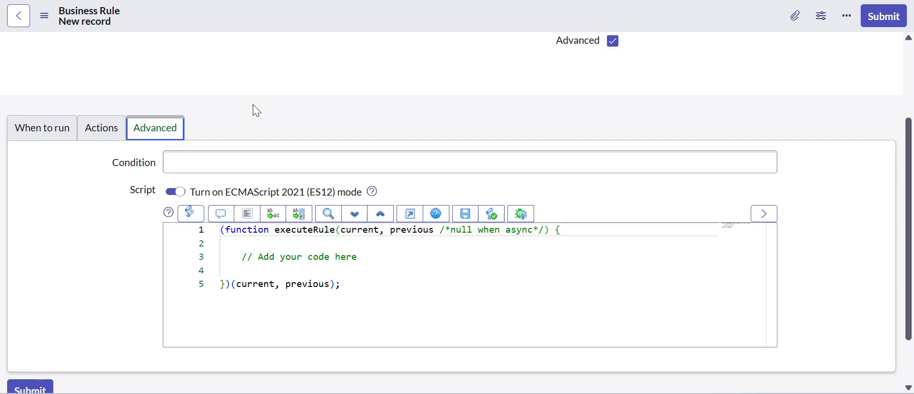
{"action": "left_click", "coordinate": [205, 157]}
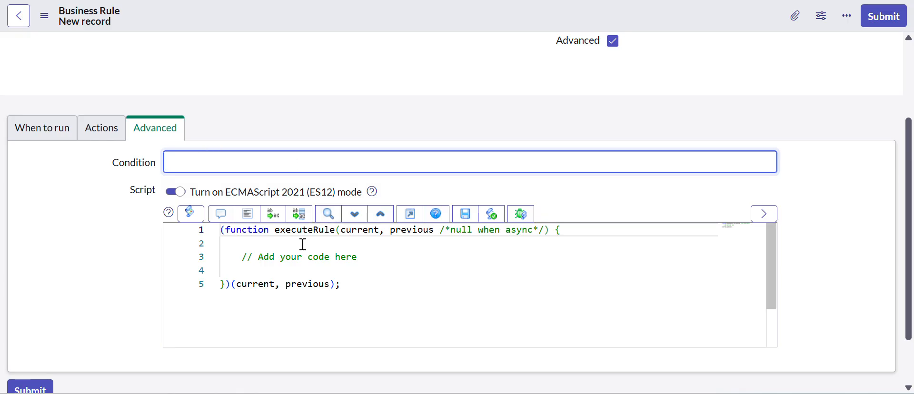
Point out the current and previous parameters in the rule's script and insert two new lines after the placeholder comment
{"action": "left_click", "coordinate": [375, 258]}
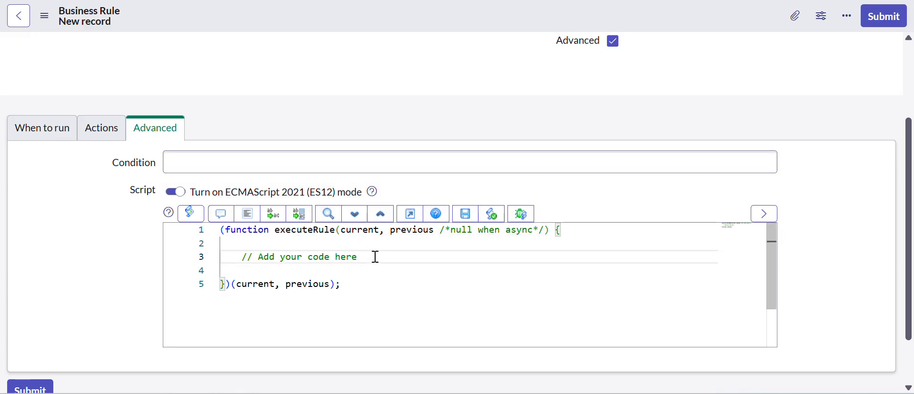
{"action": "double_click", "coordinate": [374, 231]}
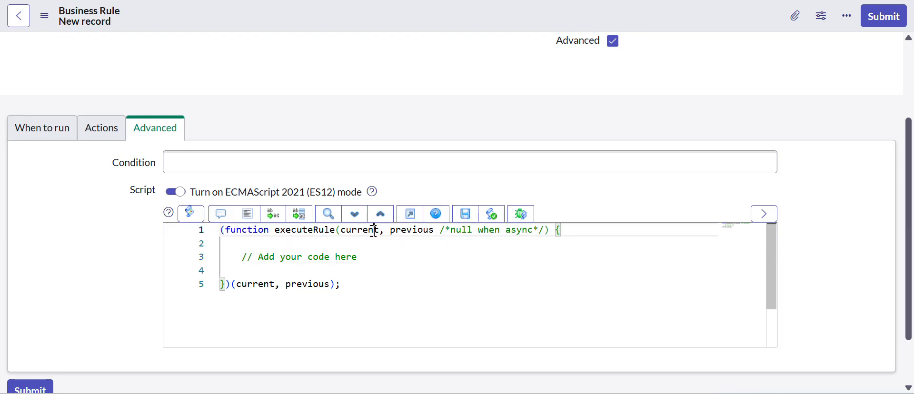
{"action": "double_click", "coordinate": [399, 231]}
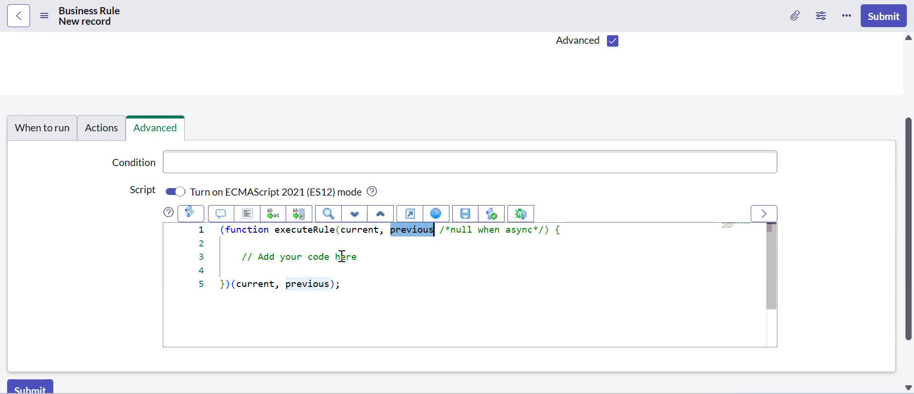
{"action": "left_click", "coordinate": [360, 262]}
{"action": "key", "text": "Return"}
{"action": "key", "text": "Return"}
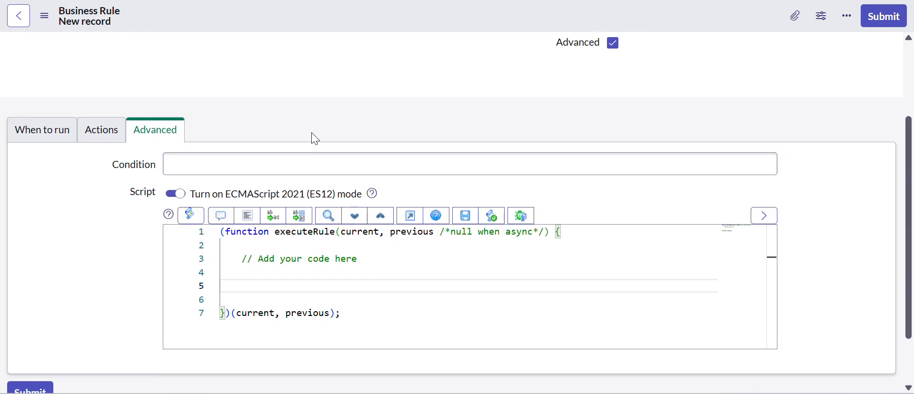
{"action": "scroll", "coordinate": [314, 139], "scroll_direction": "up", "scroll_amount": 3}
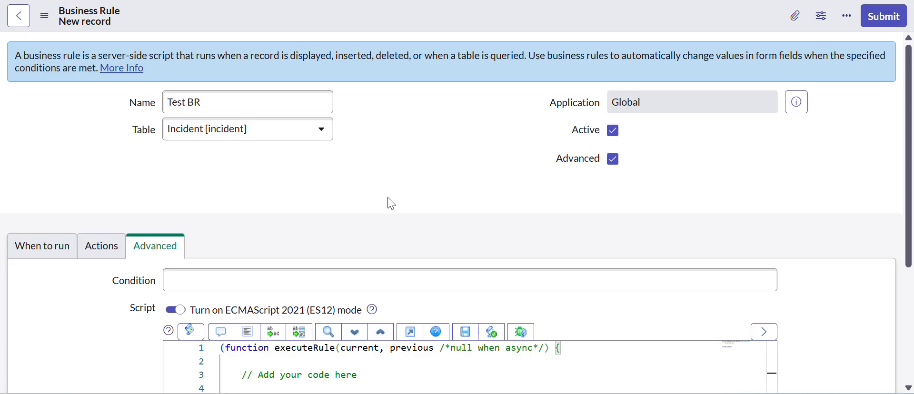
{"action": "scroll", "coordinate": [388, 201], "scroll_direction": "down", "scroll_amount": 3}
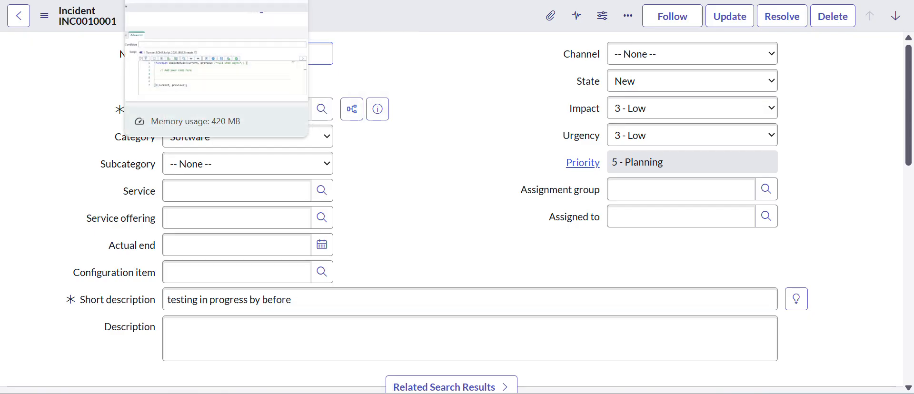
Return to the business rule and write the statement "var cat = current.category;" below the placeholder comment in its script
{"action": "left_click", "coordinate": [167, 0]}
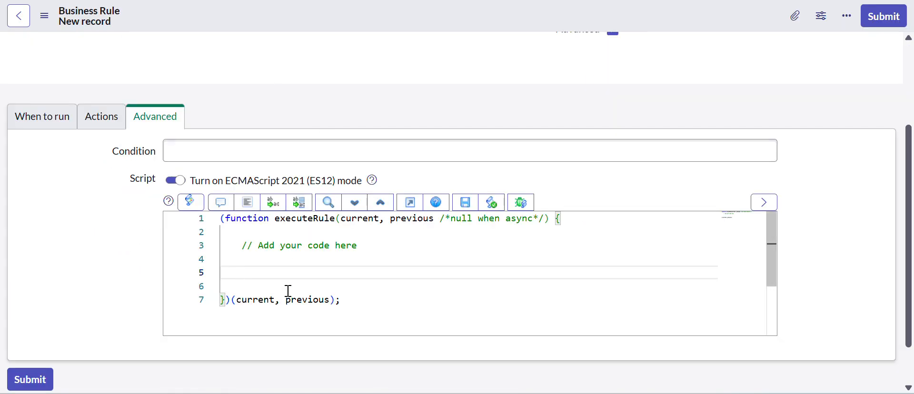
{"action": "type", "text": "c"}
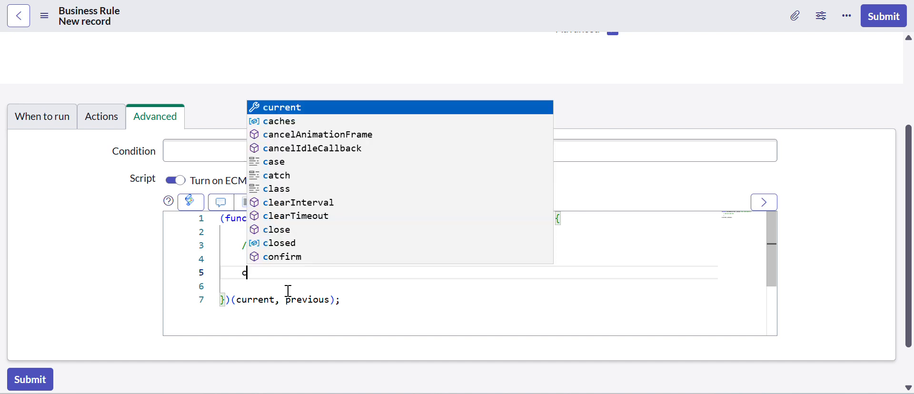
{"action": "type", "text": "urrent"}
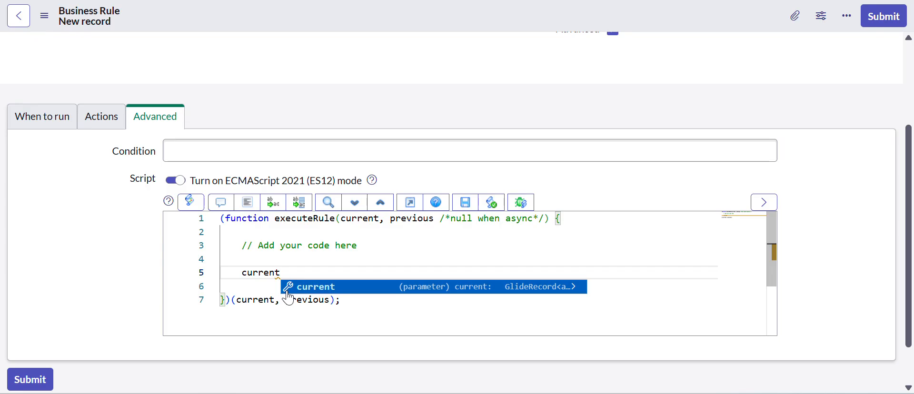
{"action": "type", "text": "."}
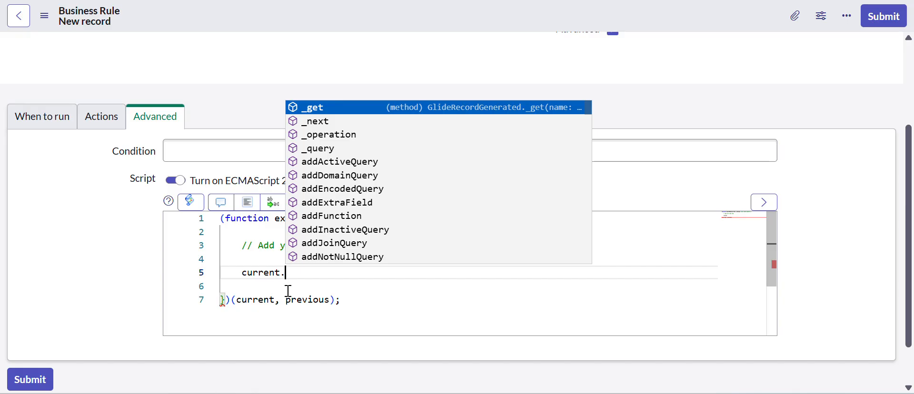
{"action": "type", "text": "categ"}
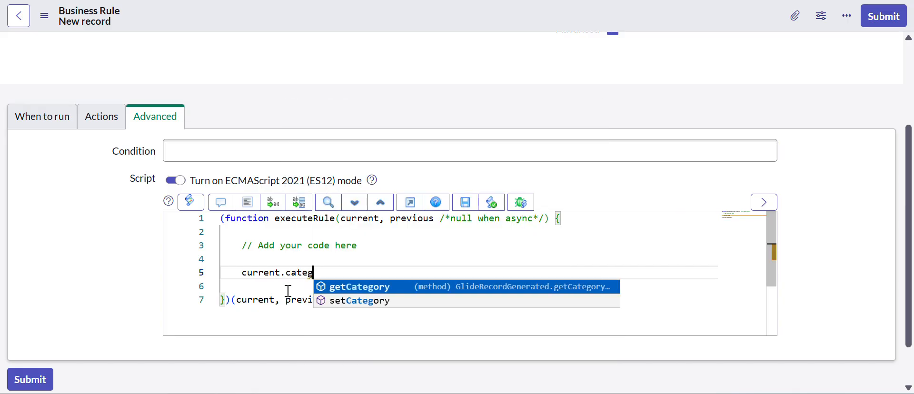
{"action": "type", "text": "ory;"}
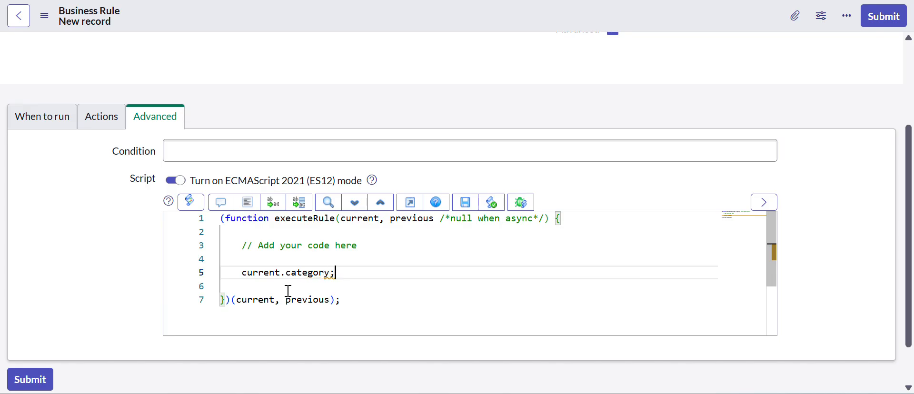
{"action": "left_click", "coordinate": [241, 273]}
{"action": "type", "text": "var cat ="}
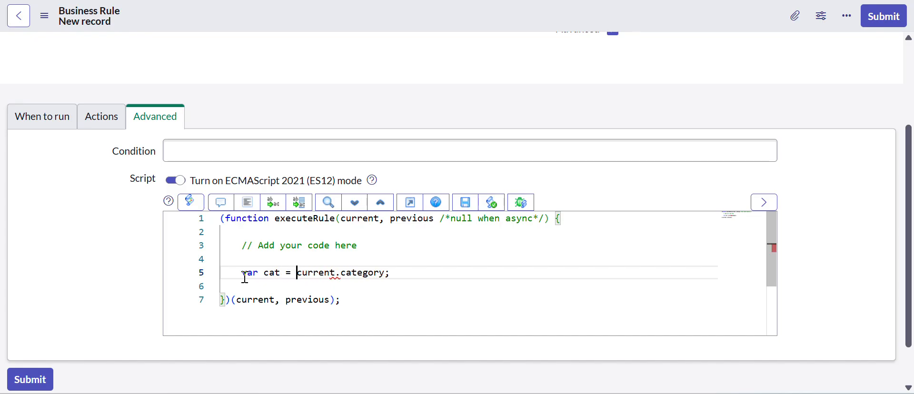
{"action": "left_click_drag", "start_coordinate": [396, 272], "coordinate": [303, 279]}
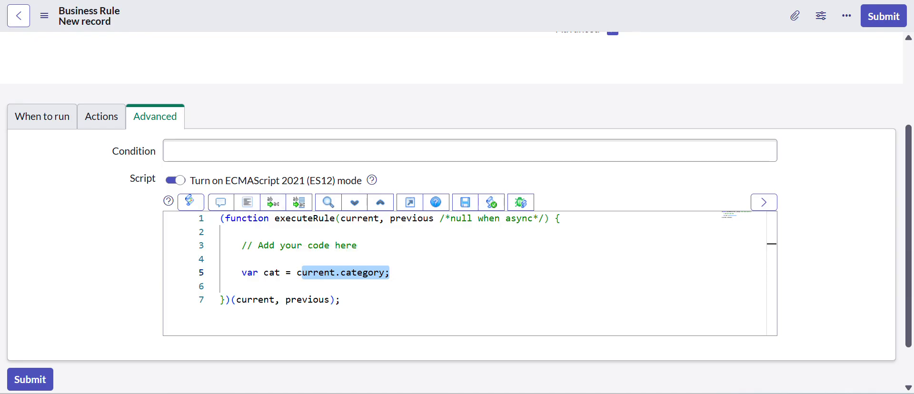
Enable the rule's Update trigger alongside Insert, and refer to the Short description field on the incident
{"action": "left_click", "coordinate": [43, 117]}
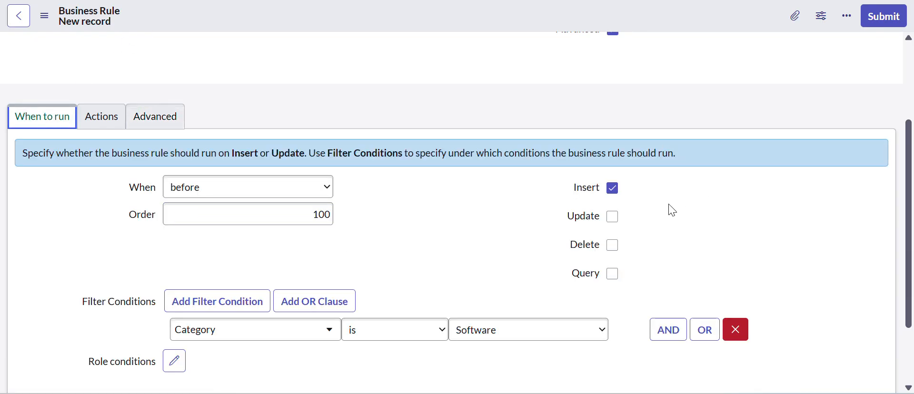
{"action": "left_click", "coordinate": [613, 217]}
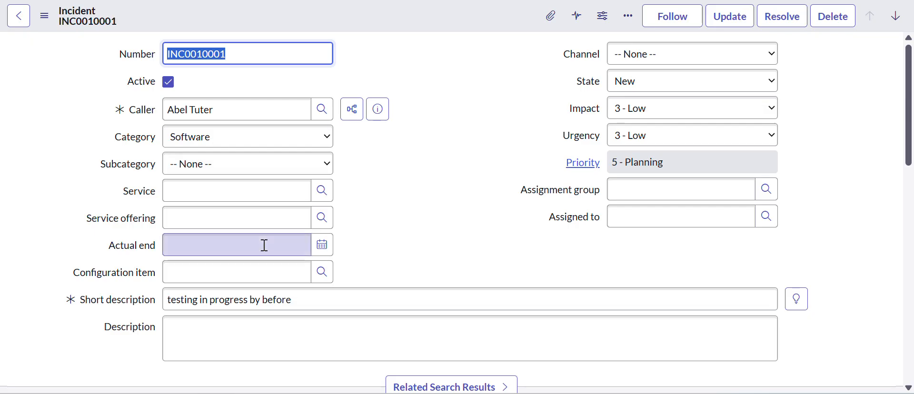
{"action": "left_click", "coordinate": [310, 297]}
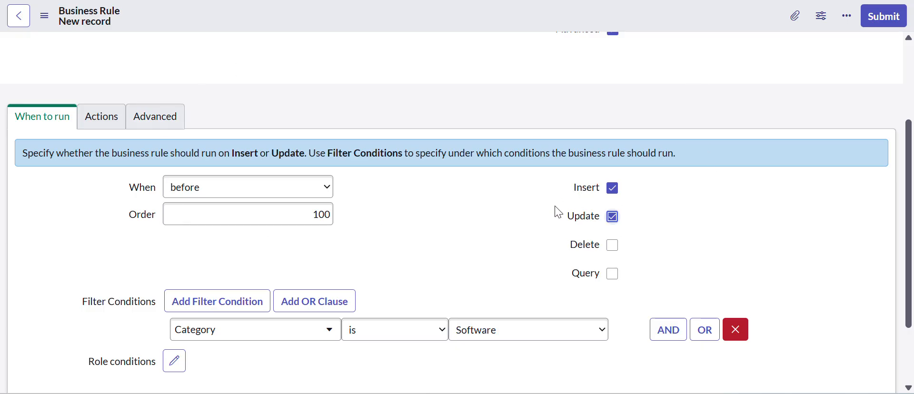
{"action": "left_click", "coordinate": [613, 217]}
{"action": "left_click", "coordinate": [612, 217]}
Point out current.category in the rule's advanced script and add "current.short_description;" after it on the same line
{"action": "left_click", "coordinate": [147, 117]}
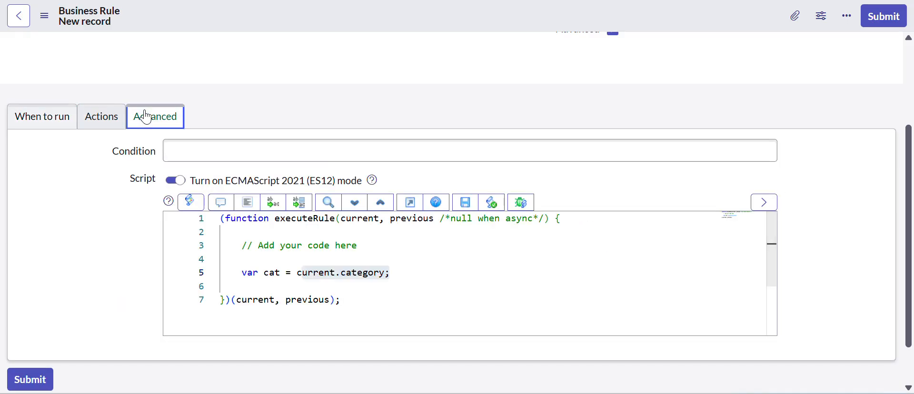
{"action": "left_click", "coordinate": [396, 271]}
{"action": "left_click_drag", "start_coordinate": [396, 271], "coordinate": [305, 278]}
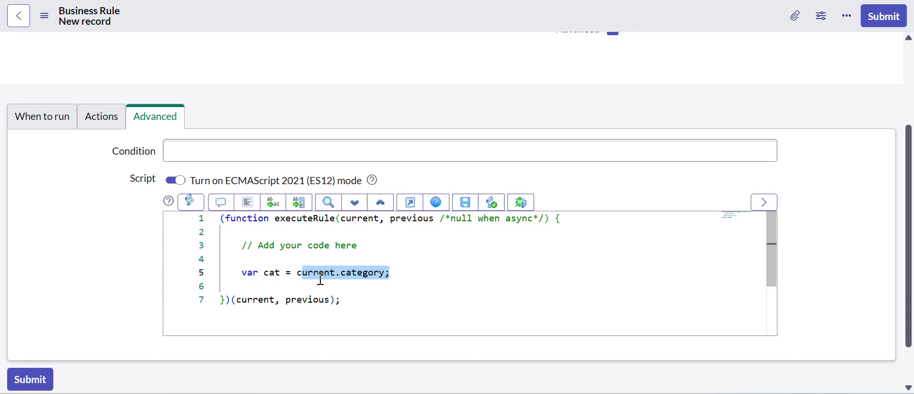
{"action": "left_click", "coordinate": [408, 278]}
{"action": "type", "text": "curren"}
{"action": "type", "text": "t"}
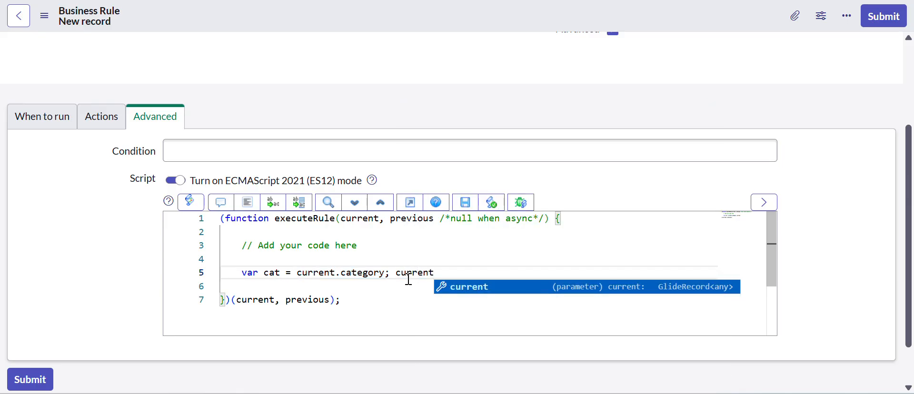
{"action": "type", "text": ".short"}
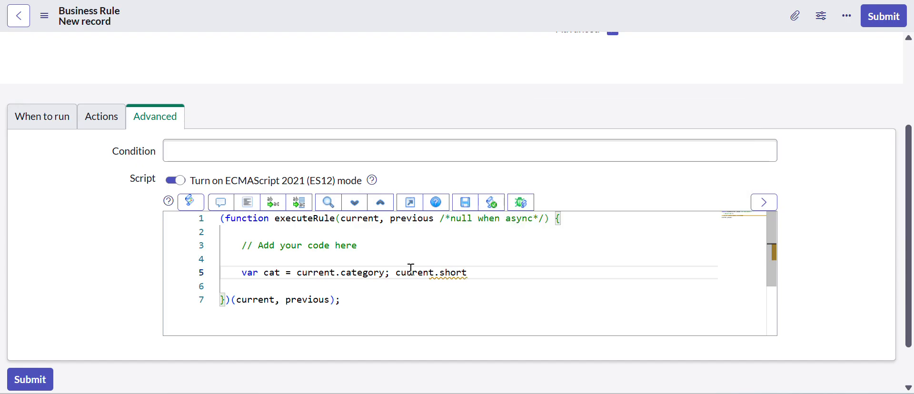
{"action": "type", "text": "_description"}
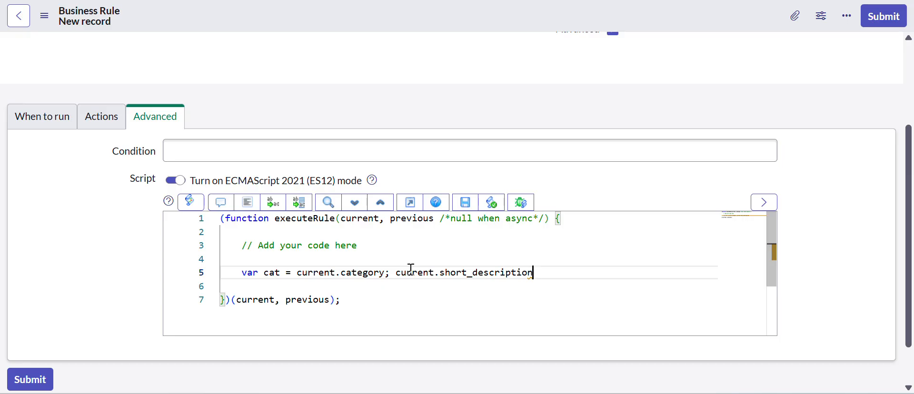
{"action": "type", "text": ";"}
Highlight the current and previous parameters in the function signature and add a new line below the var cat line
{"action": "double_click", "coordinate": [371, 219]}
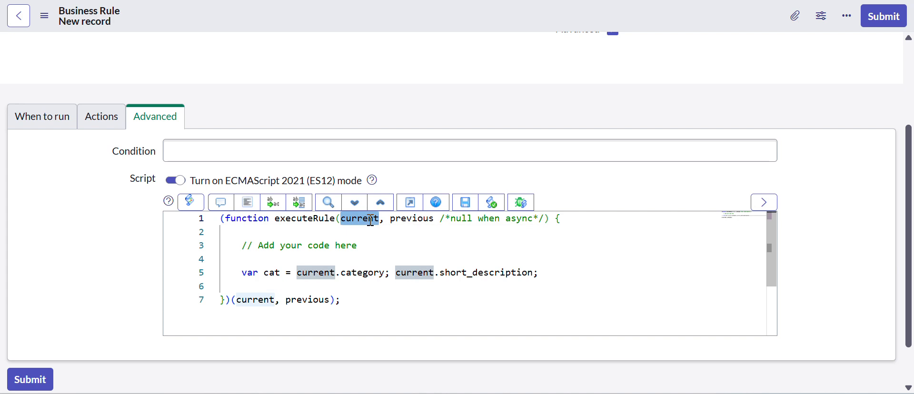
{"action": "scroll", "coordinate": [336, 74], "scroll_direction": "up", "scroll_amount": 3}
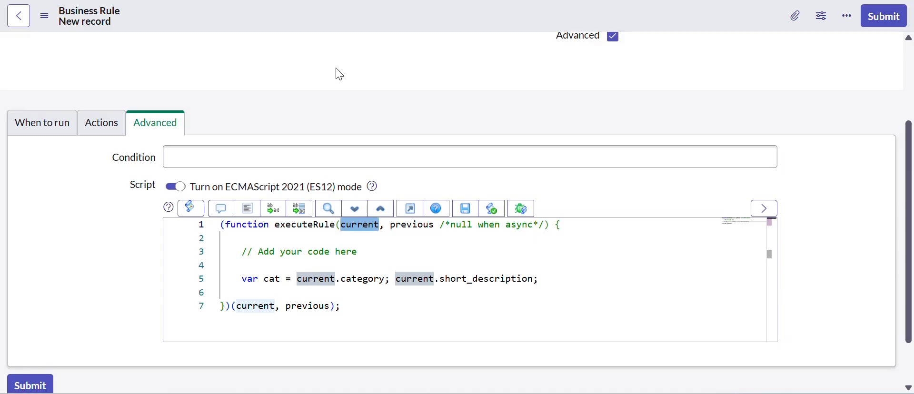
{"action": "scroll", "coordinate": [312, 198], "scroll_direction": "down", "scroll_amount": 4}
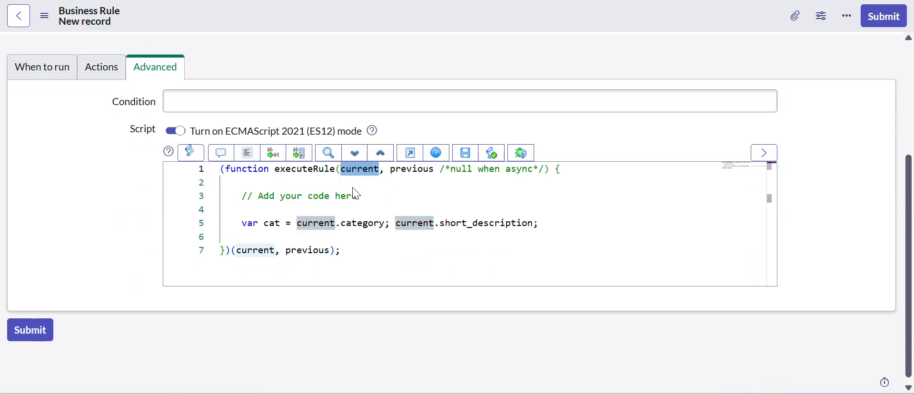
{"action": "double_click", "coordinate": [409, 170]}
{"action": "left_click", "coordinate": [556, 227]}
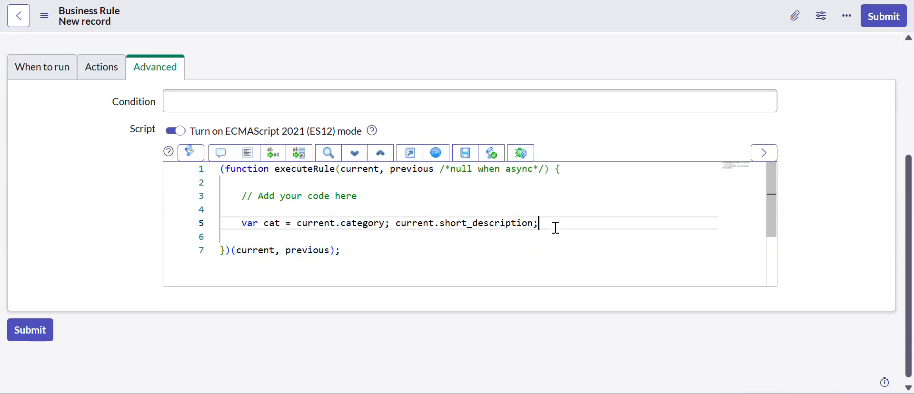
{"action": "key", "text": "Return"}
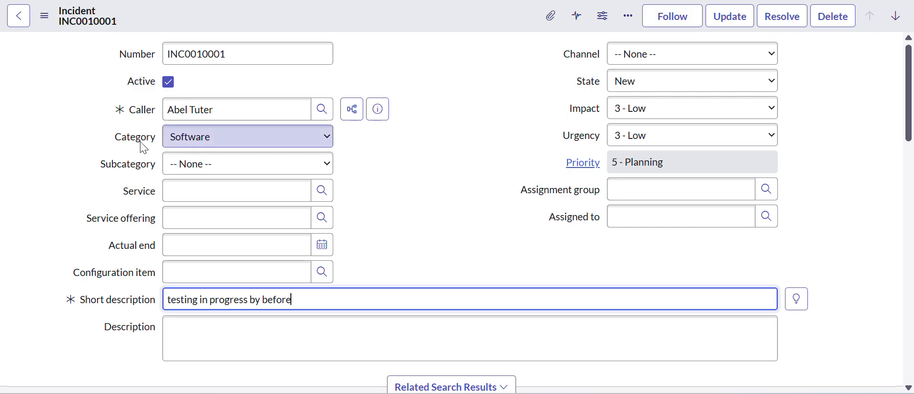
Change the incident's Category to Network, leaving the record unsaved
{"action": "left_click", "coordinate": [217, 137]}
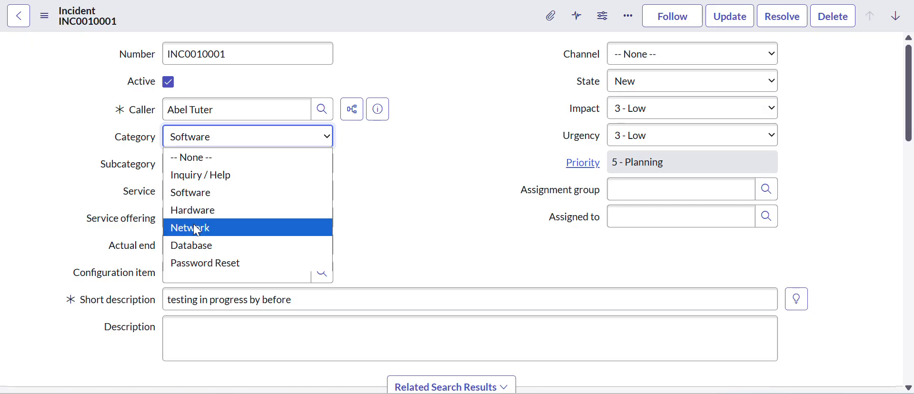
{"action": "left_click", "coordinate": [197, 230]}
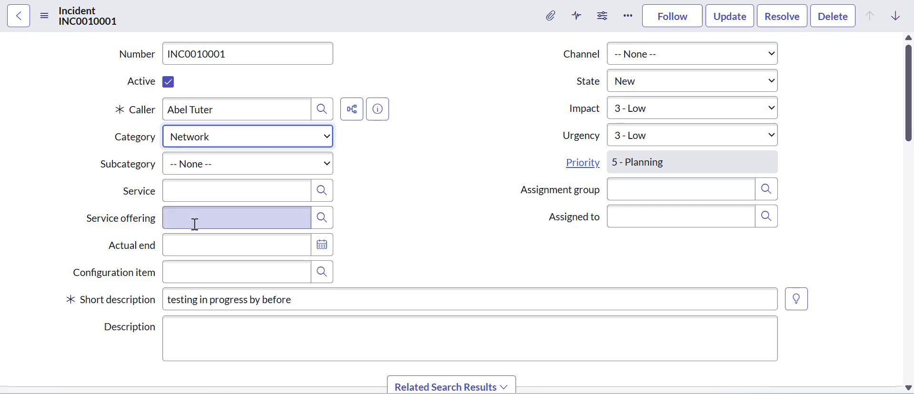
{"action": "right_click", "coordinate": [418, 22]}
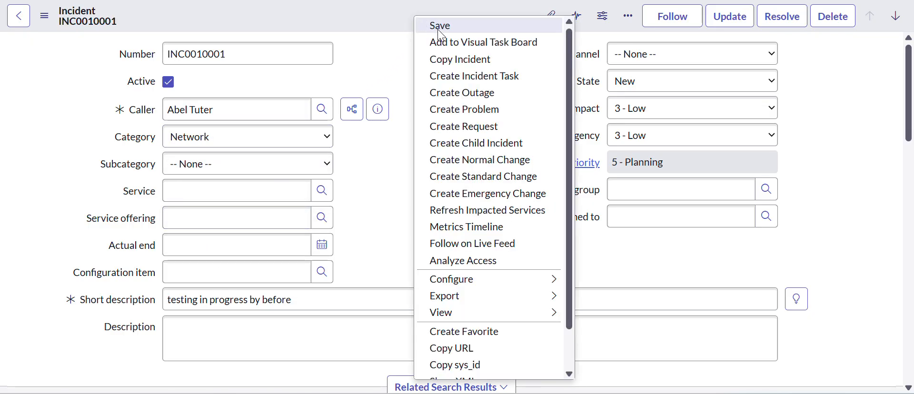
{"action": "left_click", "coordinate": [387, 30]}
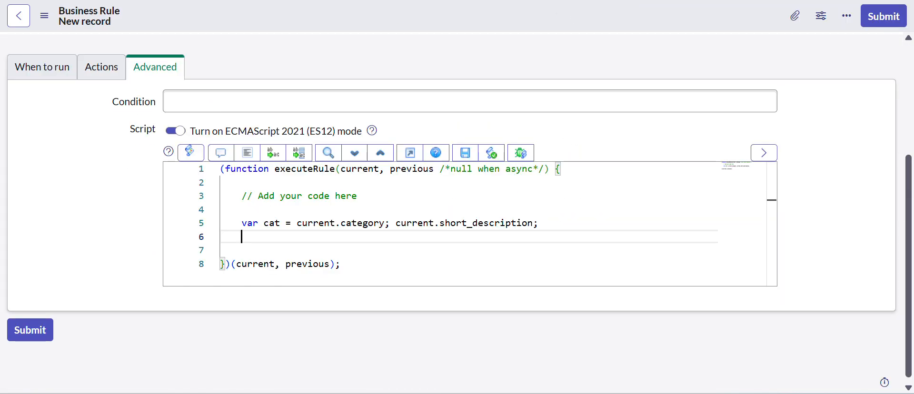
Point out the previous parameter in the rule's script and write "previous.category;" on the line below the var cat statement
{"action": "double_click", "coordinate": [416, 168]}
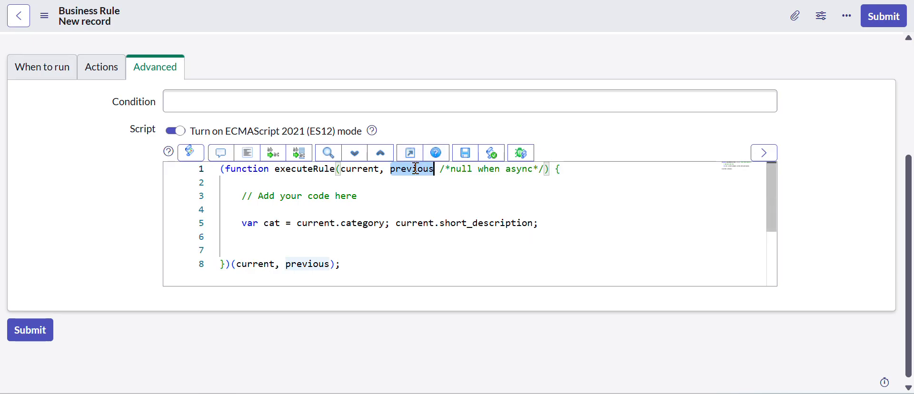
{"action": "left_click", "coordinate": [262, 237]}
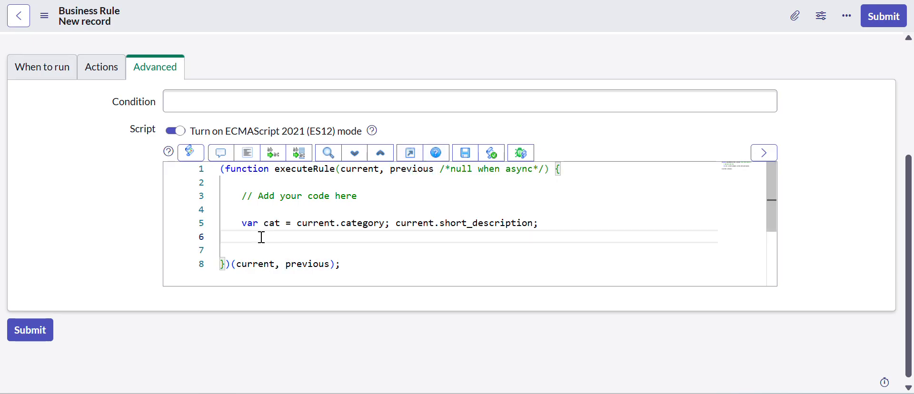
{"action": "type", "text": "pre"}
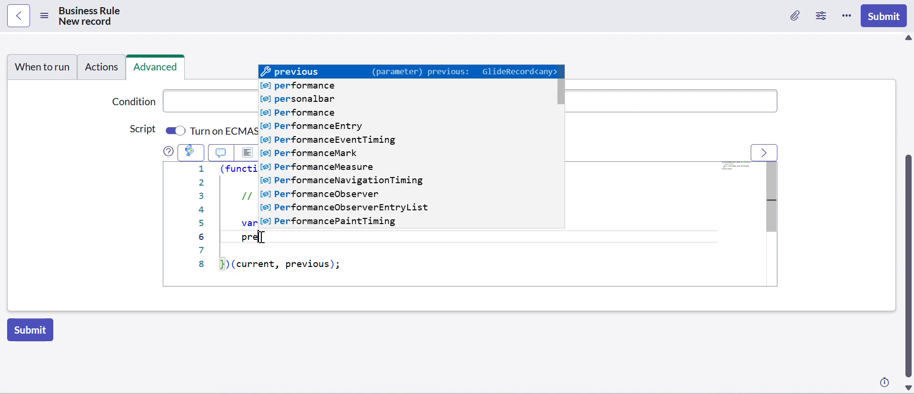
{"action": "type", "text": "vious.ca"}
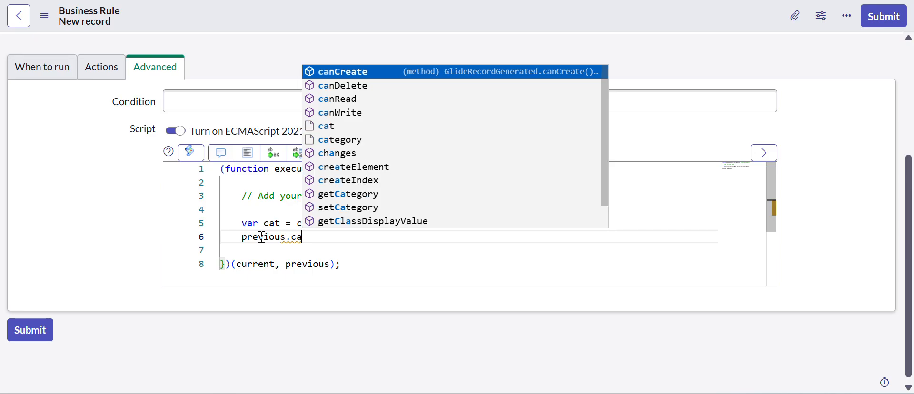
{"action": "type", "text": "tegory"}
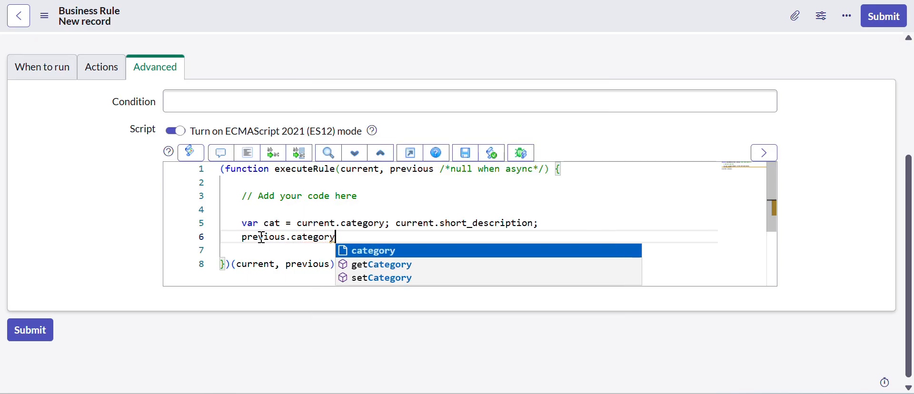
{"action": "key", "text": "Escape"}
{"action": "type", "text": ";"}
{"action": "left_click_drag", "start_coordinate": [339, 239], "coordinate": [242, 240]}
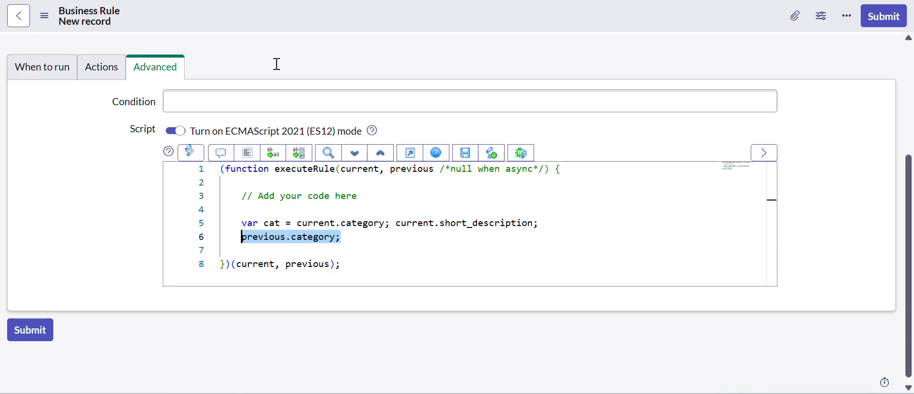
On the incident, try the Category values Inquiry / Help and Hardware, and save the record with Category set to Inquiry / Help
{"action": "left_click", "coordinate": [260, 1]}
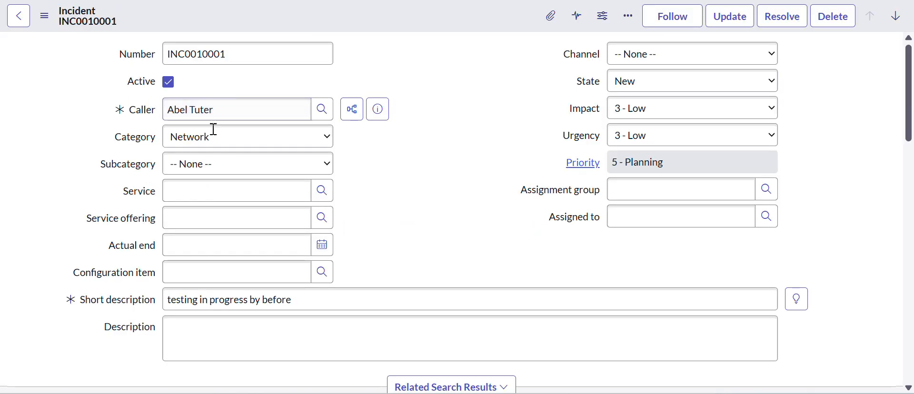
{"action": "left_click", "coordinate": [212, 138]}
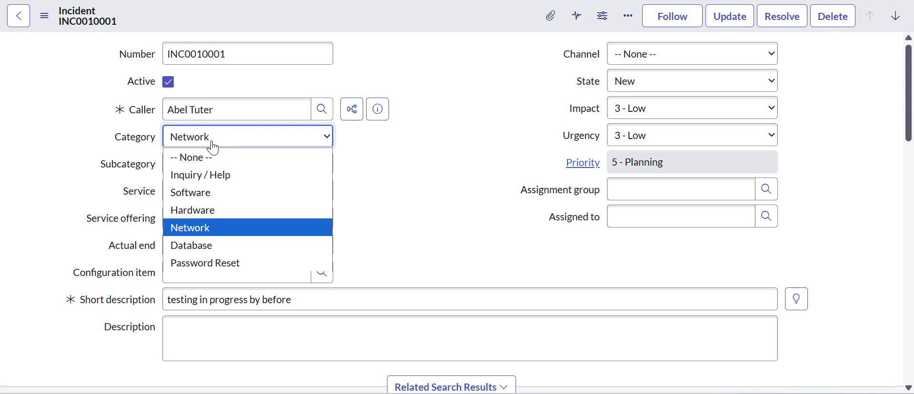
{"action": "left_click", "coordinate": [207, 175]}
{"action": "left_click", "coordinate": [234, 144]}
{"action": "left_click", "coordinate": [207, 207]}
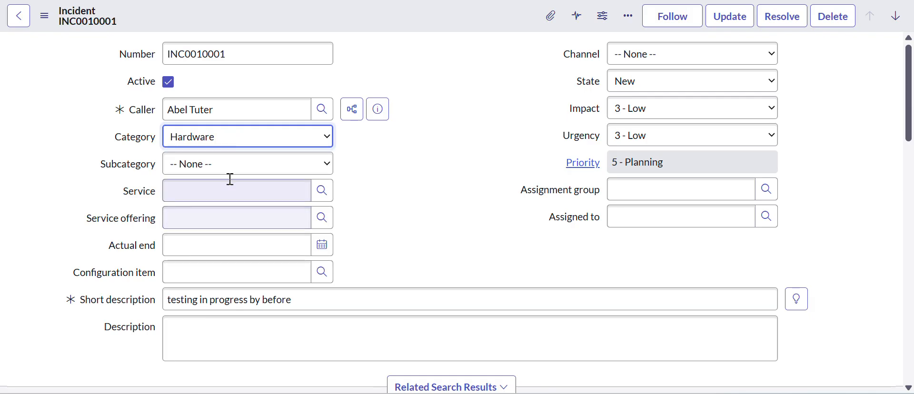
{"action": "left_click", "coordinate": [254, 147]}
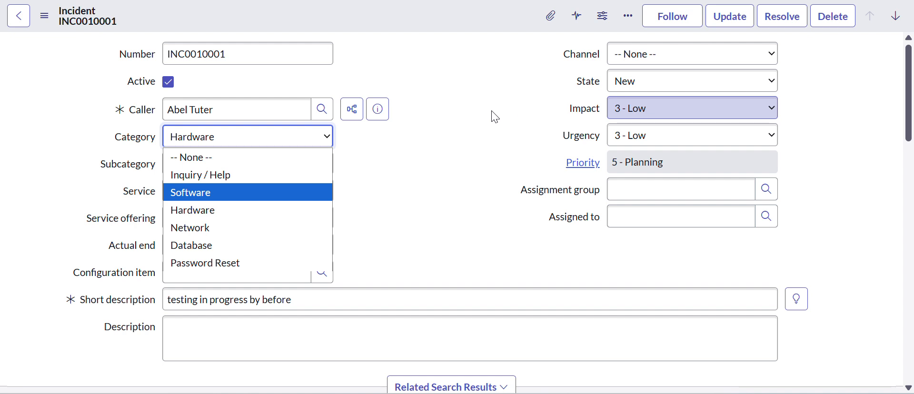
{"action": "left_click", "coordinate": [226, 179]}
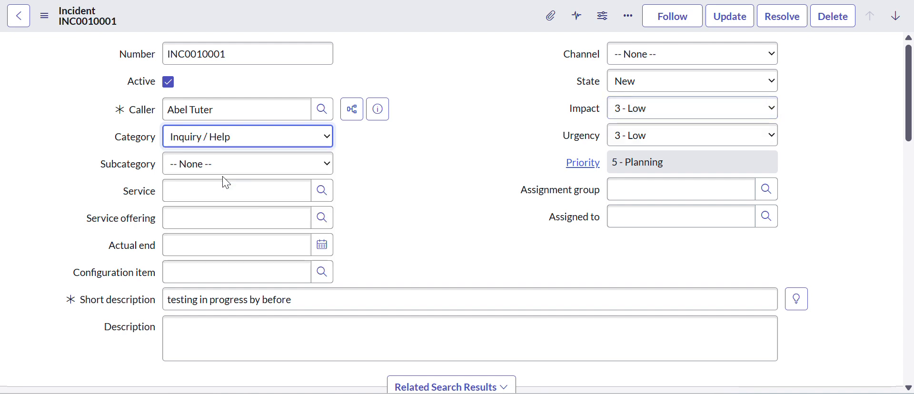
{"action": "right_click", "coordinate": [396, 14]}
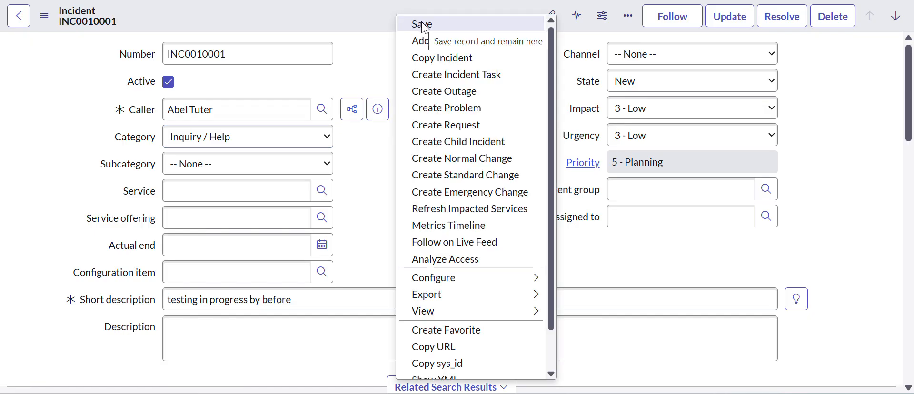
{"action": "left_click", "coordinate": [425, 26]}
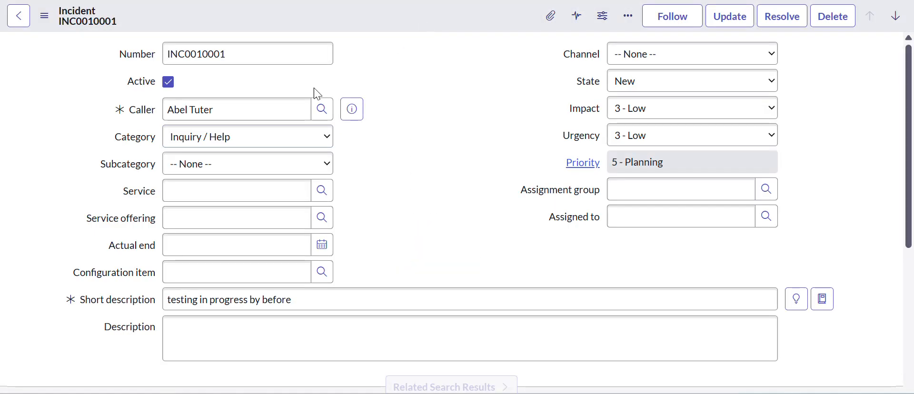
Change the incident's Category to Hardware and save the record, staying on the form
{"action": "left_click", "coordinate": [241, 145]}
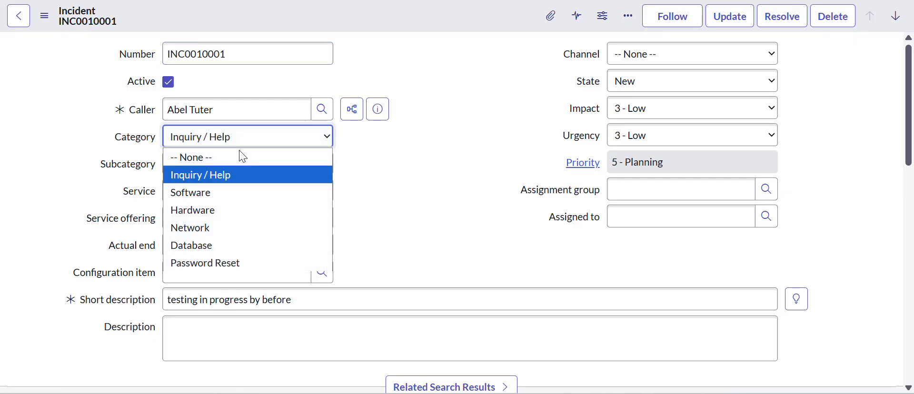
{"action": "left_click", "coordinate": [201, 211]}
{"action": "right_click", "coordinate": [390, 29]}
{"action": "left_click", "coordinate": [402, 34]}
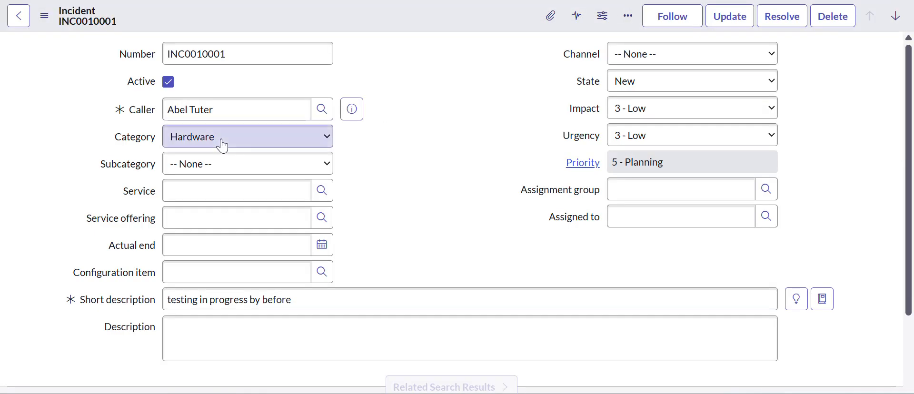
Set the incident's Category to Password Reset and save the record, staying on the form
{"action": "left_click", "coordinate": [221, 145]}
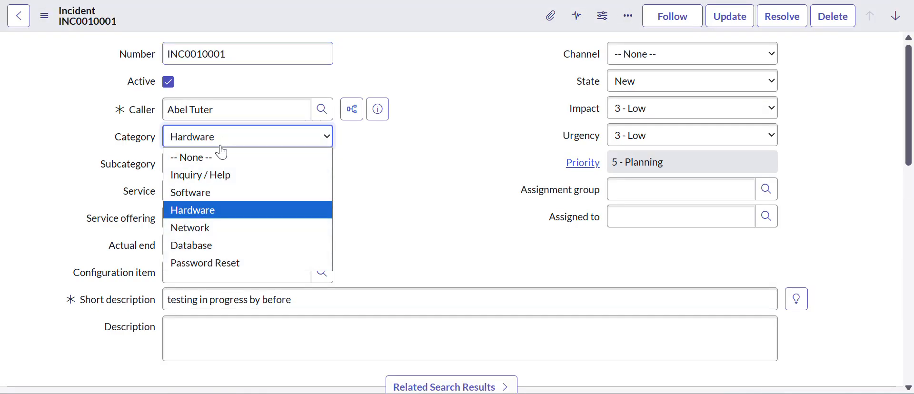
{"action": "left_click", "coordinate": [193, 259]}
{"action": "right_click", "coordinate": [390, 19]}
{"action": "left_click", "coordinate": [396, 23]}
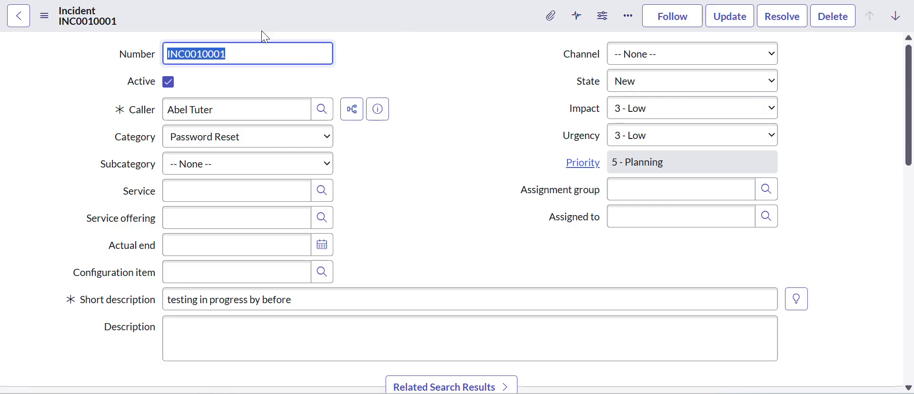
Switch the incident's Category to Software and save the record, staying on the form
{"action": "left_click", "coordinate": [243, 152]}
{"action": "left_click", "coordinate": [253, 147]}
{"action": "left_click", "coordinate": [260, 148]}
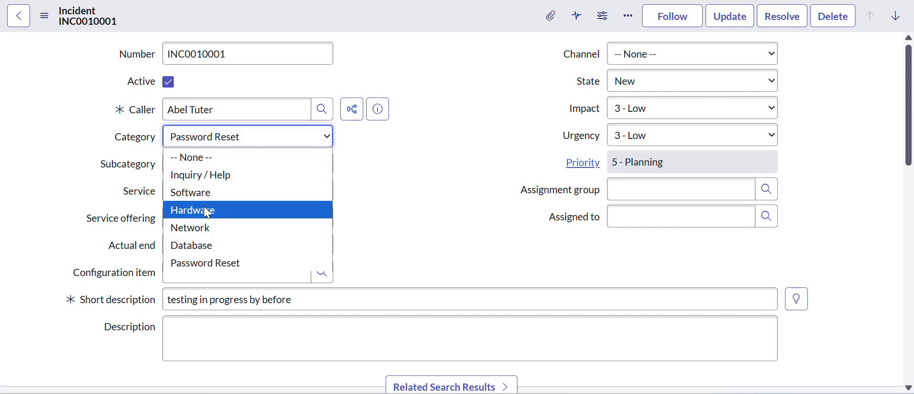
{"action": "left_click", "coordinate": [204, 194]}
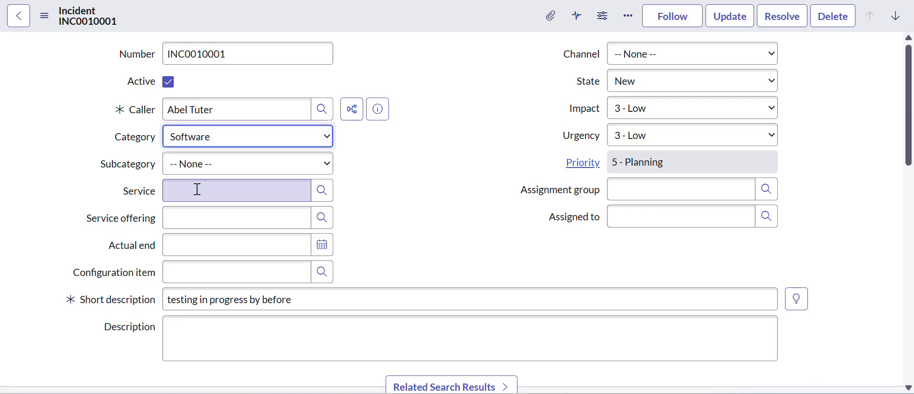
{"action": "right_click", "coordinate": [355, 12]}
{"action": "left_click", "coordinate": [374, 21]}
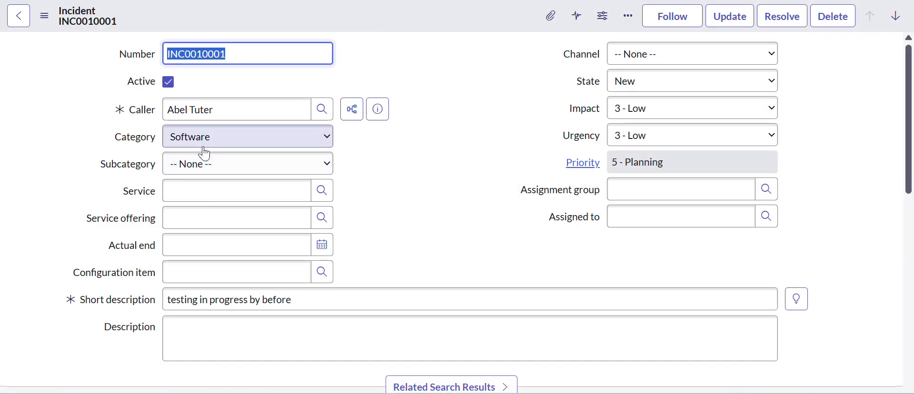
Highlight current.category in the business rule script and relate it to the Category choices on the incident
{"action": "left_click", "coordinate": [190, 0]}
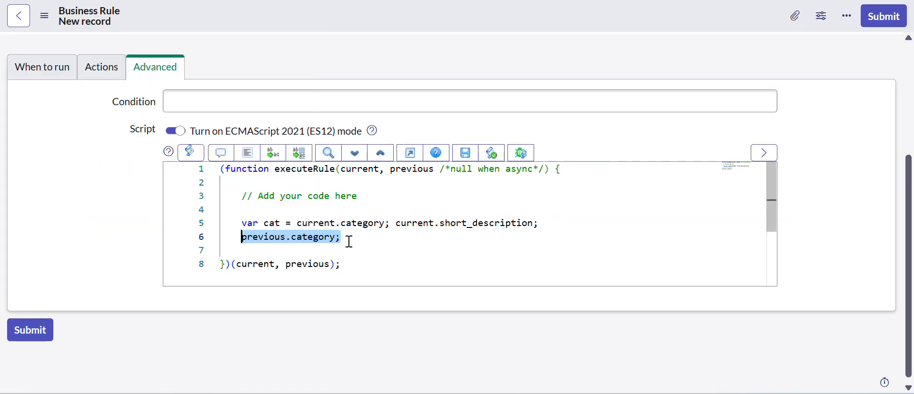
{"action": "left_click_drag", "start_coordinate": [309, 223], "coordinate": [368, 223]}
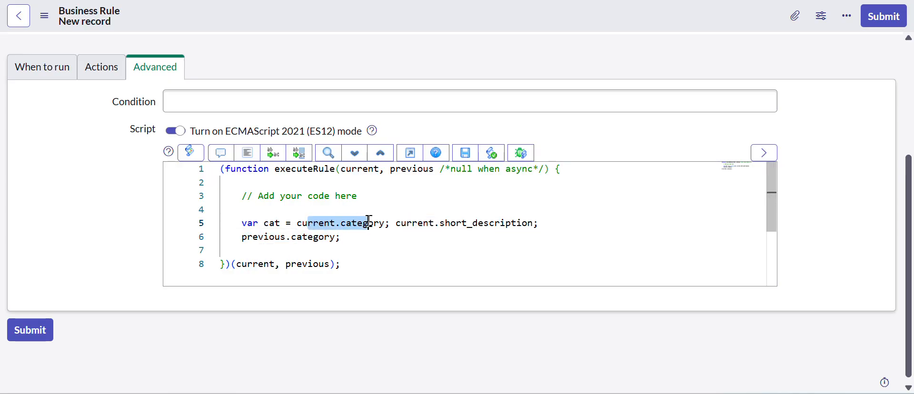
{"action": "left_click", "coordinate": [195, 1]}
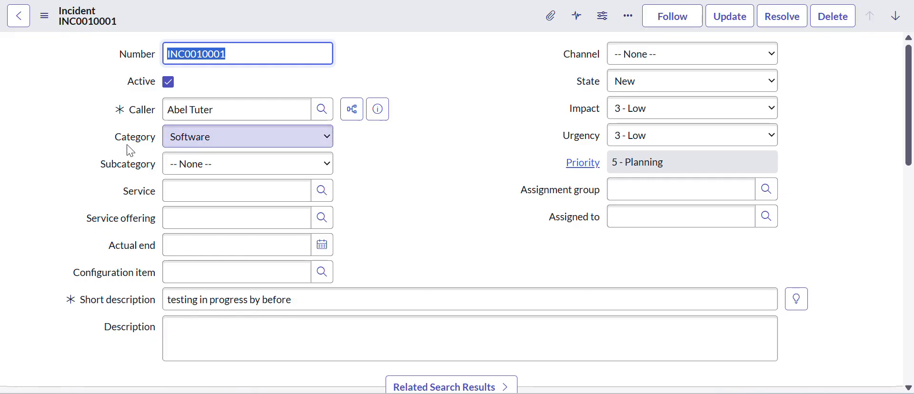
{"action": "left_click", "coordinate": [210, 147]}
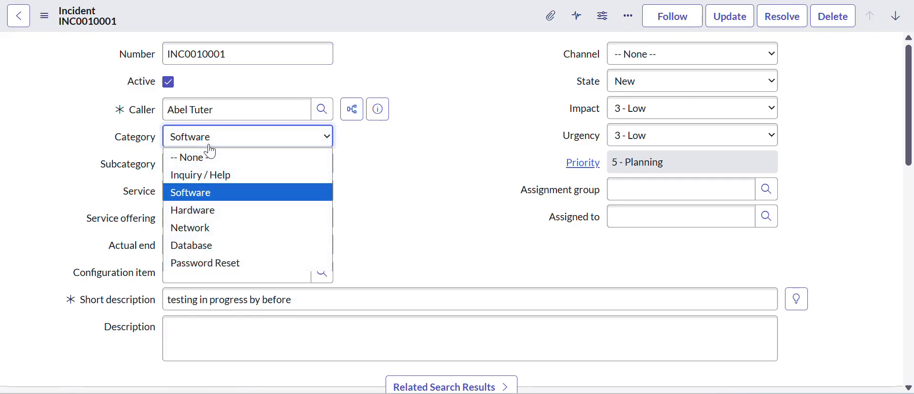
Point out previous.category in the business rule script and highlight the current and previous parameters in the function signature
{"action": "left_click", "coordinate": [295, 0]}
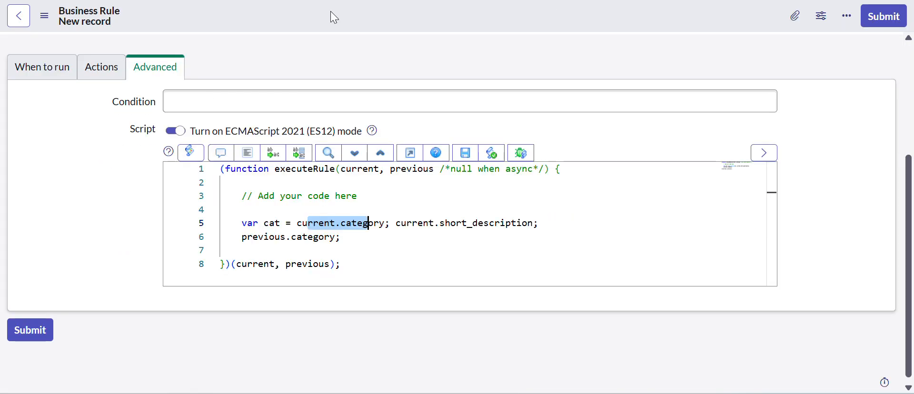
{"action": "left_click_drag", "start_coordinate": [336, 237], "coordinate": [246, 237]}
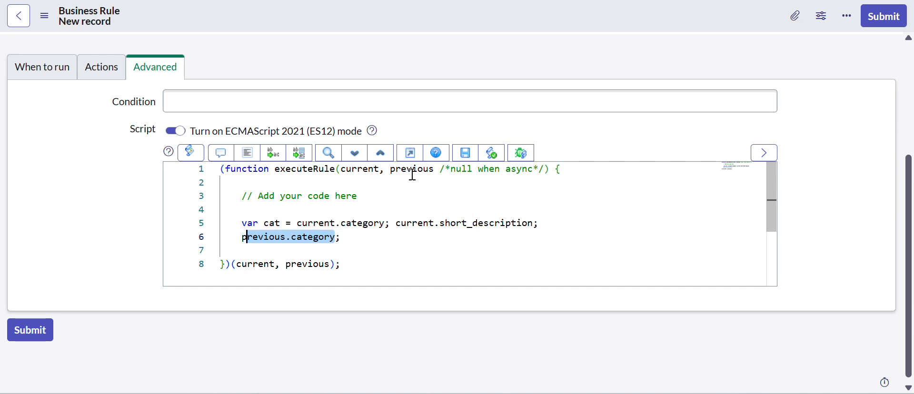
{"action": "double_click", "coordinate": [371, 170]}
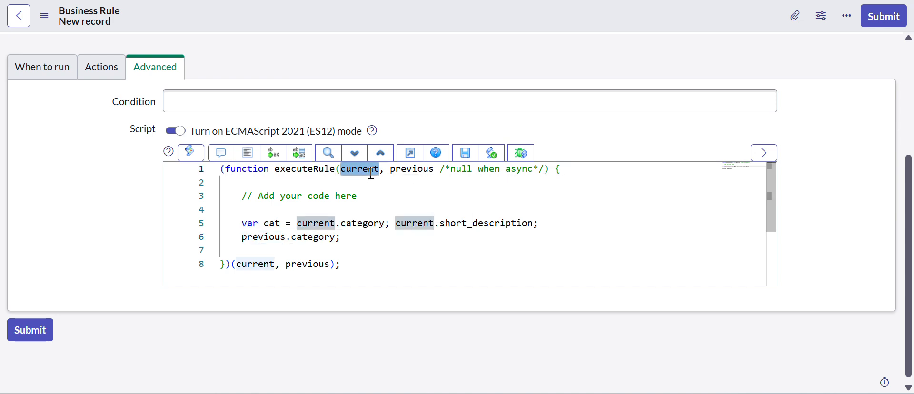
{"action": "double_click", "coordinate": [410, 170]}
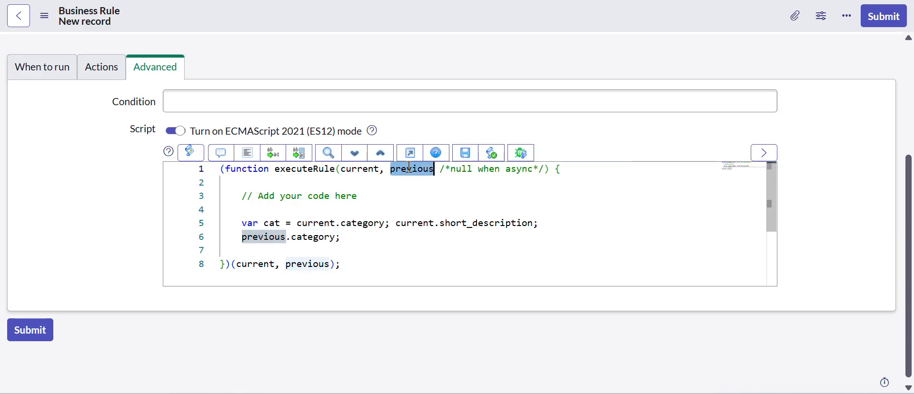